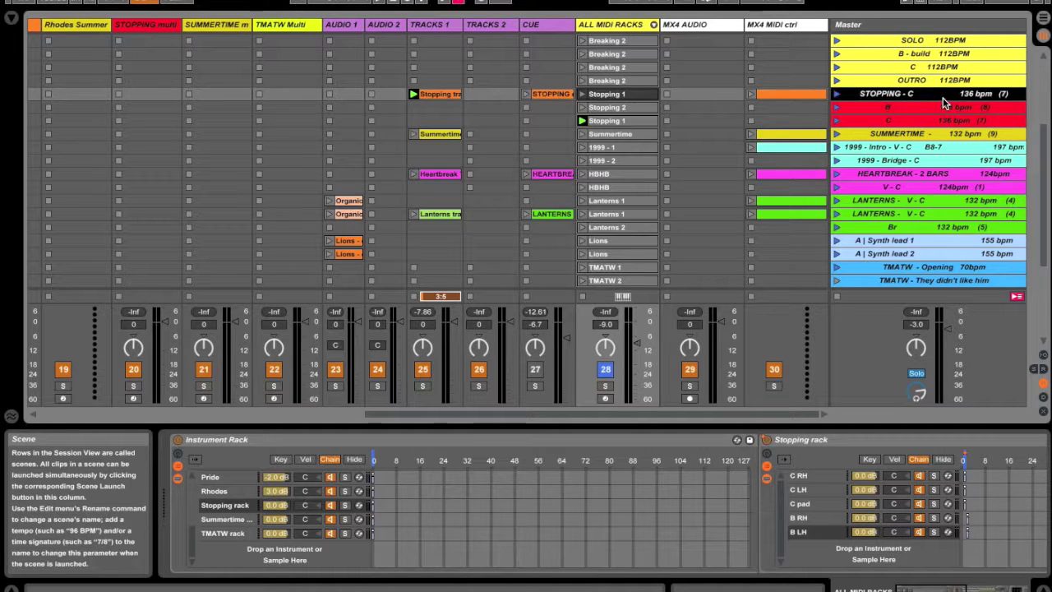
Step: Select the Instrument Rack's Stopping chain and scroll the Device View to the Stopping rack
left_click(274, 439)
left_click(238, 504)
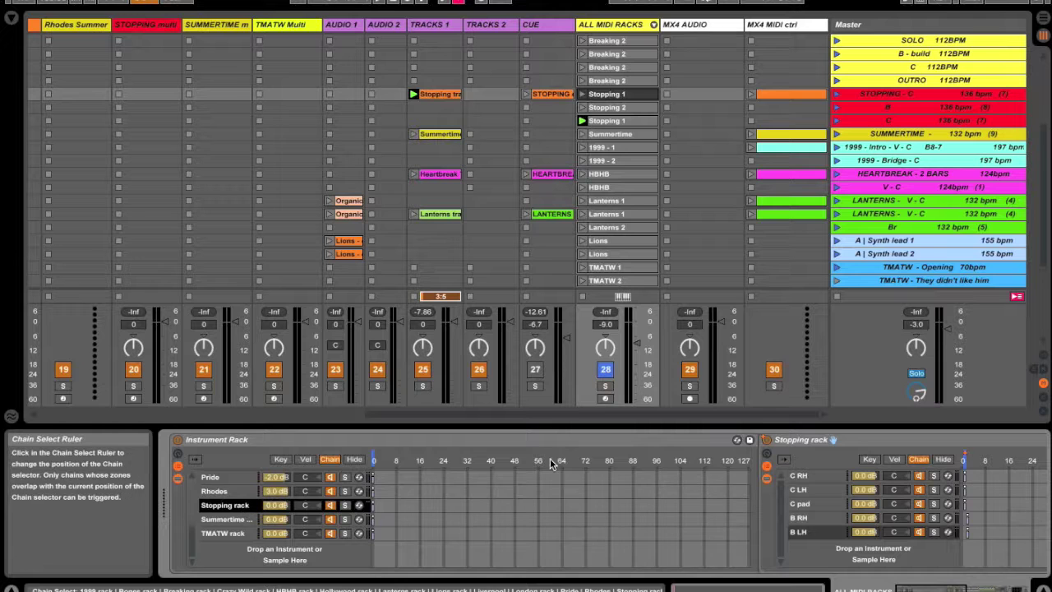
scroll(549, 458, "right", 10)
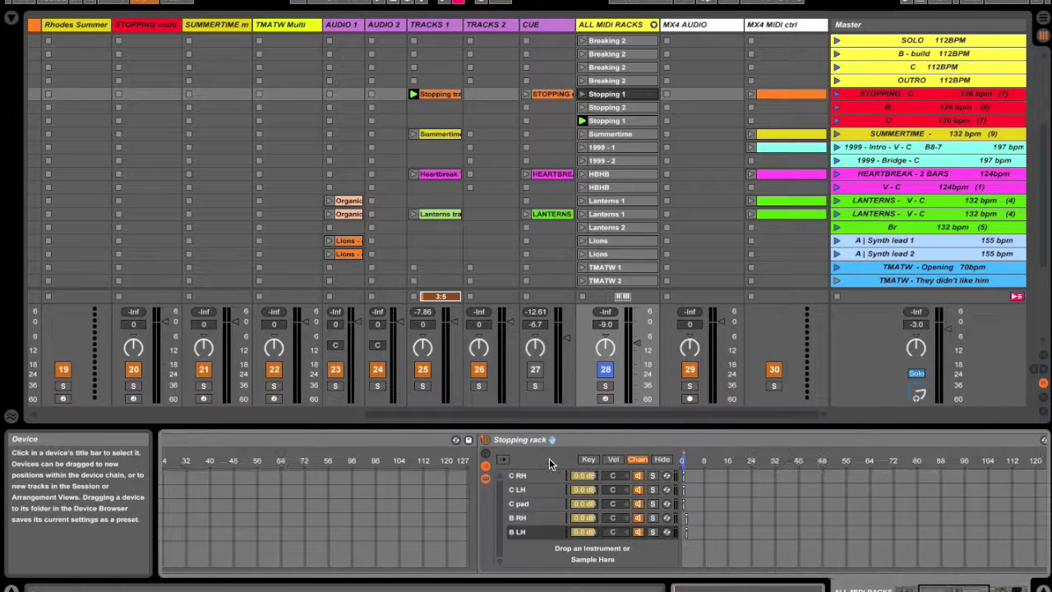
scroll(509, 455, "right", 8)
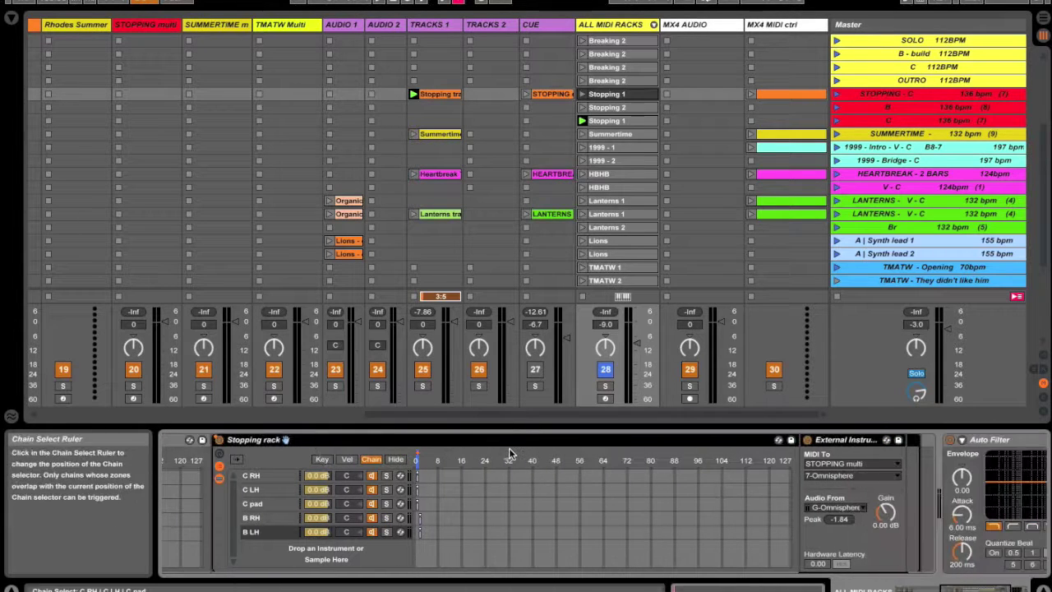
Step: Select the C RH and C pad chains and switch from key zones to the Chain Select Editor
left_click(276, 475)
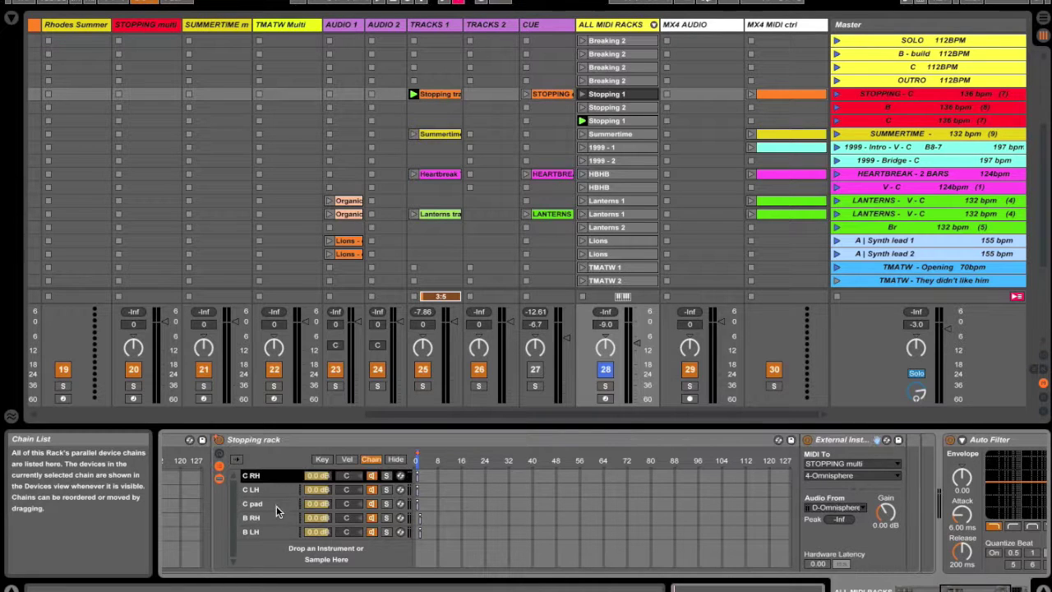
left_click(275, 503)
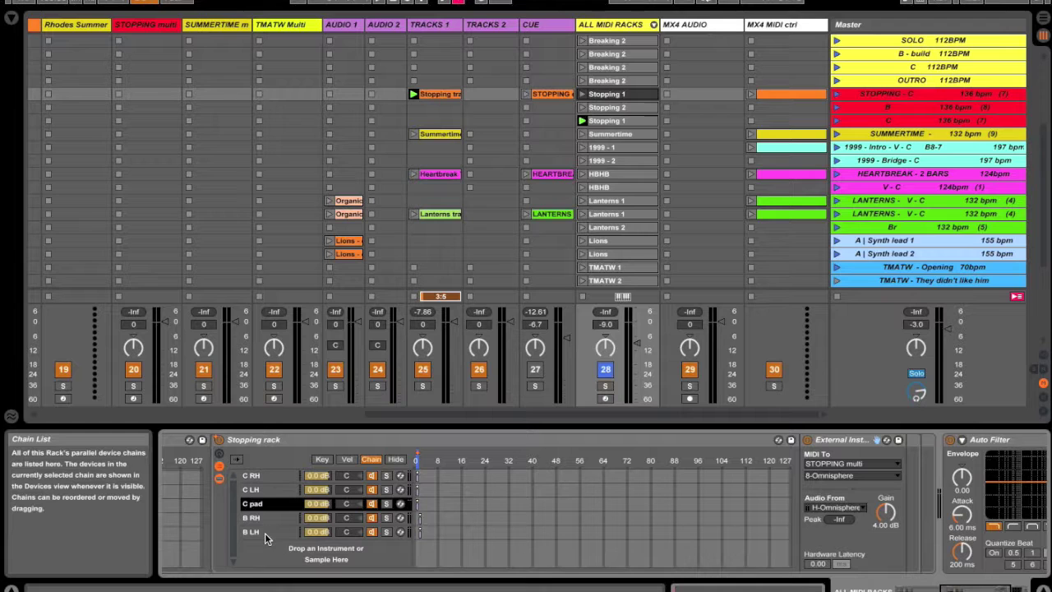
left_click(321, 459)
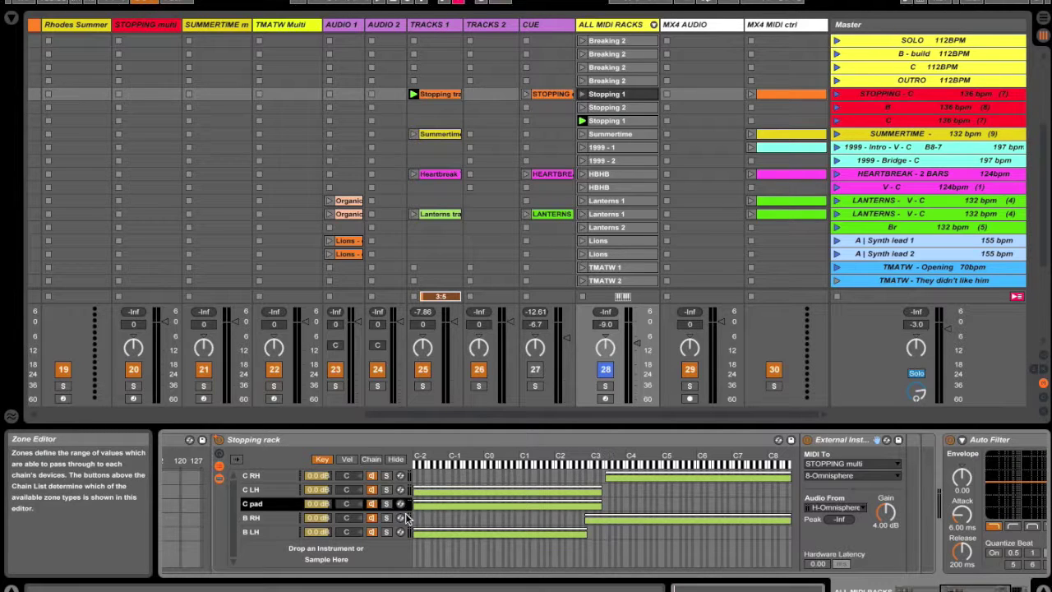
left_click(371, 459)
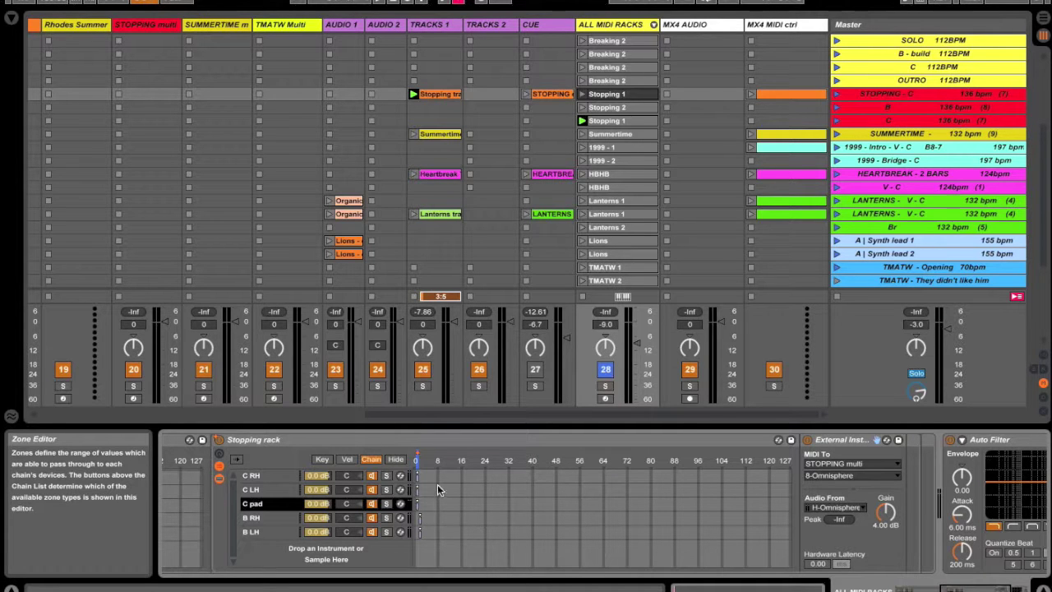
left_click(416, 458)
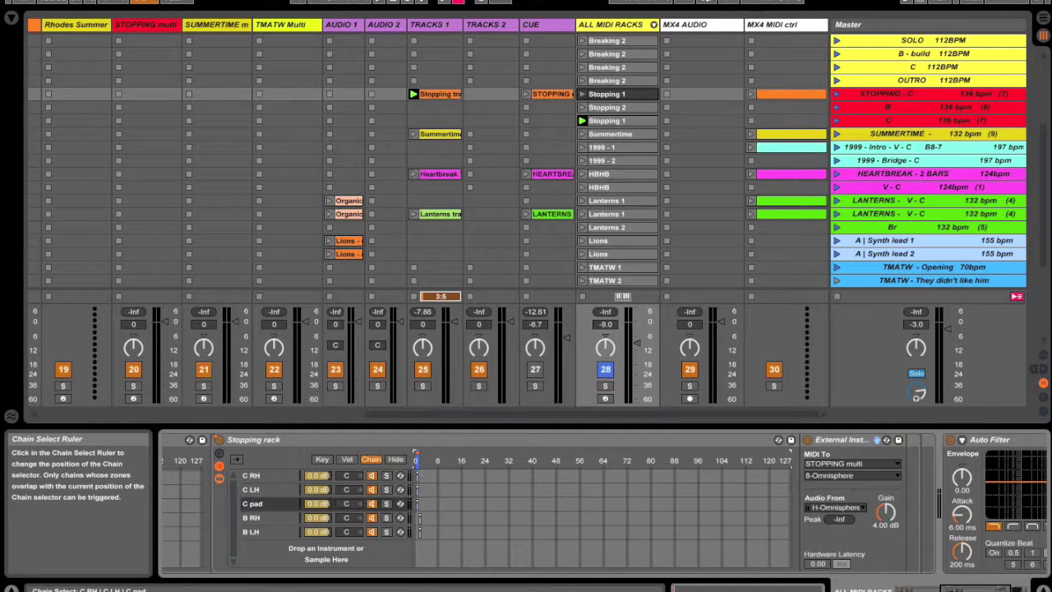
left_click(419, 458)
left_click(415, 459)
left_click(418, 465)
left_click(423, 459)
left_click(419, 458)
left_click(416, 458)
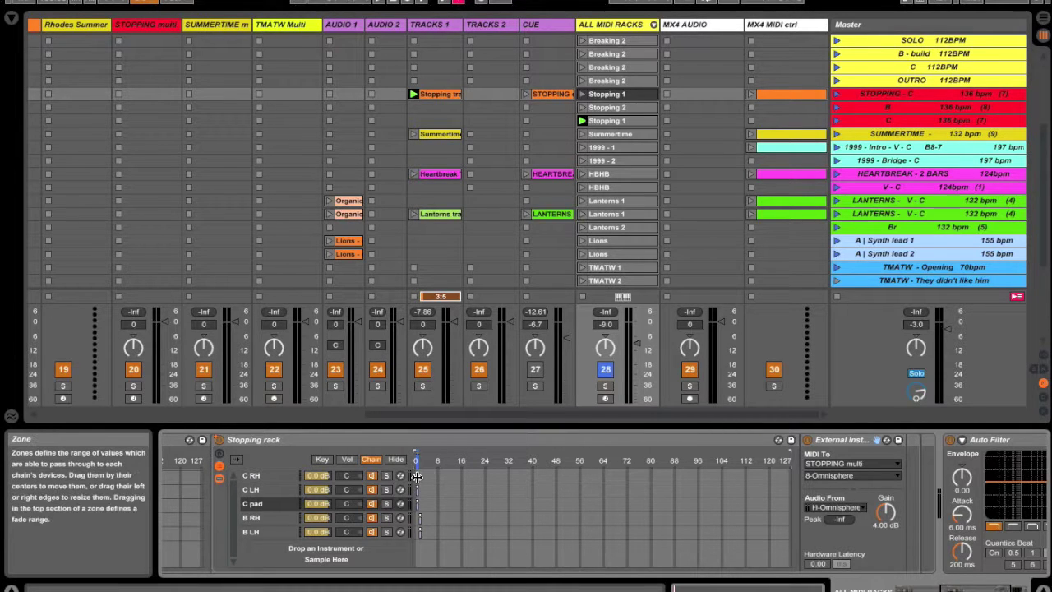
mouse_move(418, 476)
left_mouse_down()
mouse_move(438, 478)
mouse_move(422, 498)
mouse_move(421, 479)
mouse_move(488, 479)
mouse_move(428, 496)
mouse_move(416, 512)
left_mouse_up()
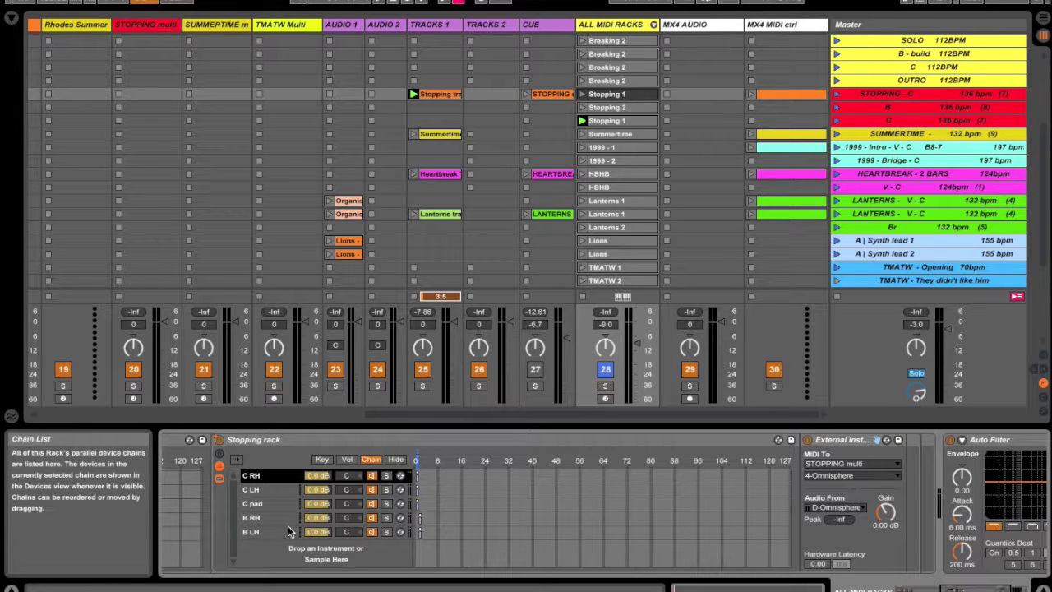
left_click(420, 520)
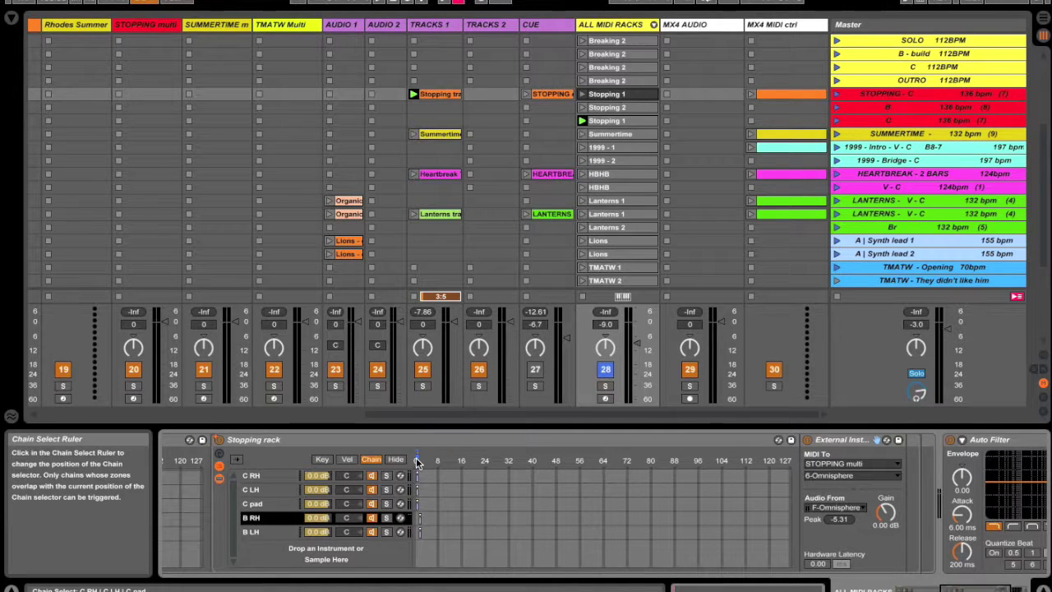
key("super+m")
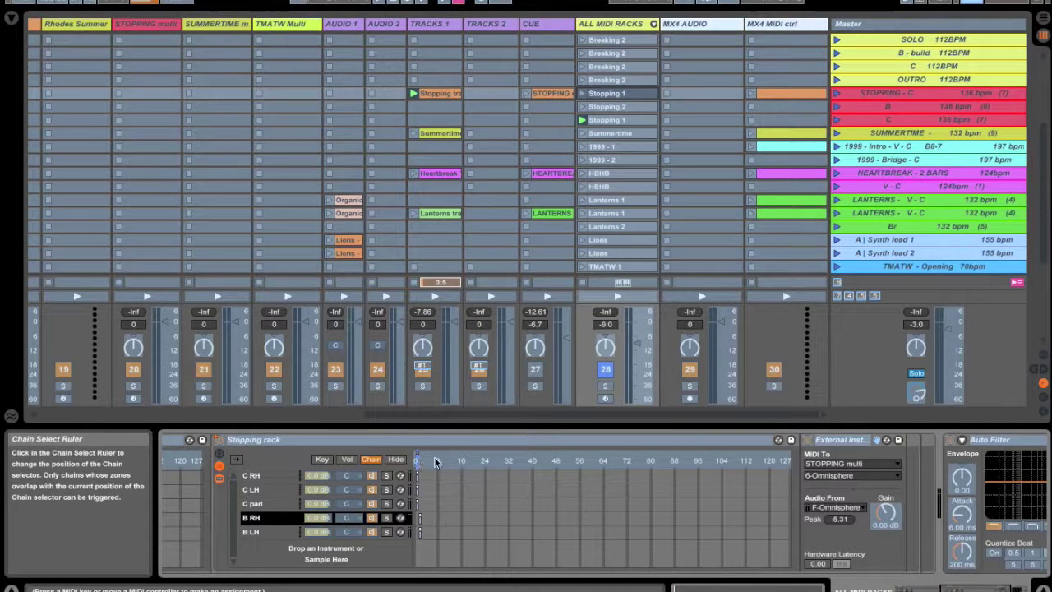
left_click(435, 460)
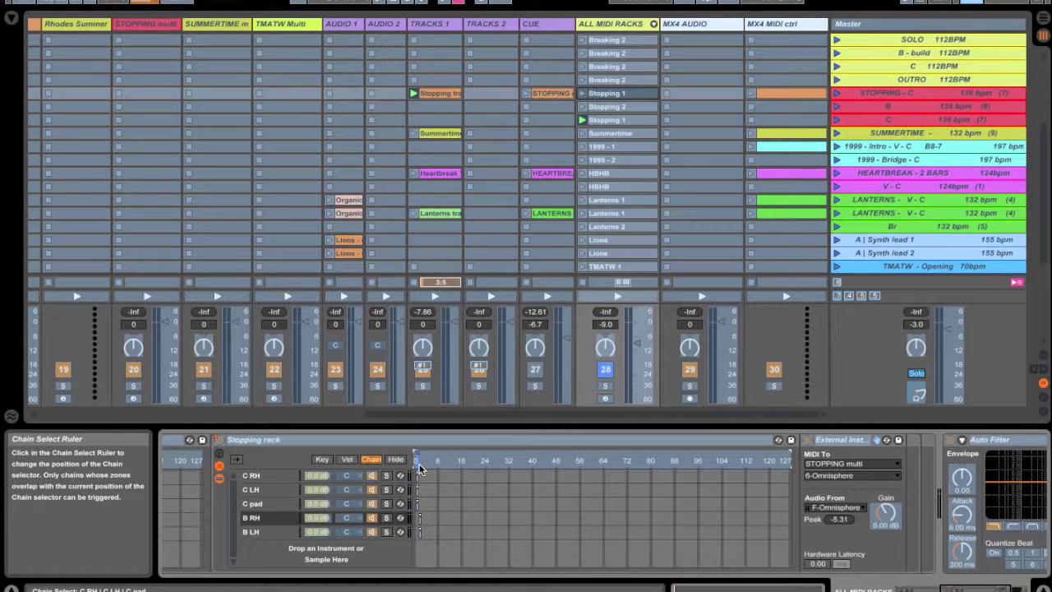
key("super+m")
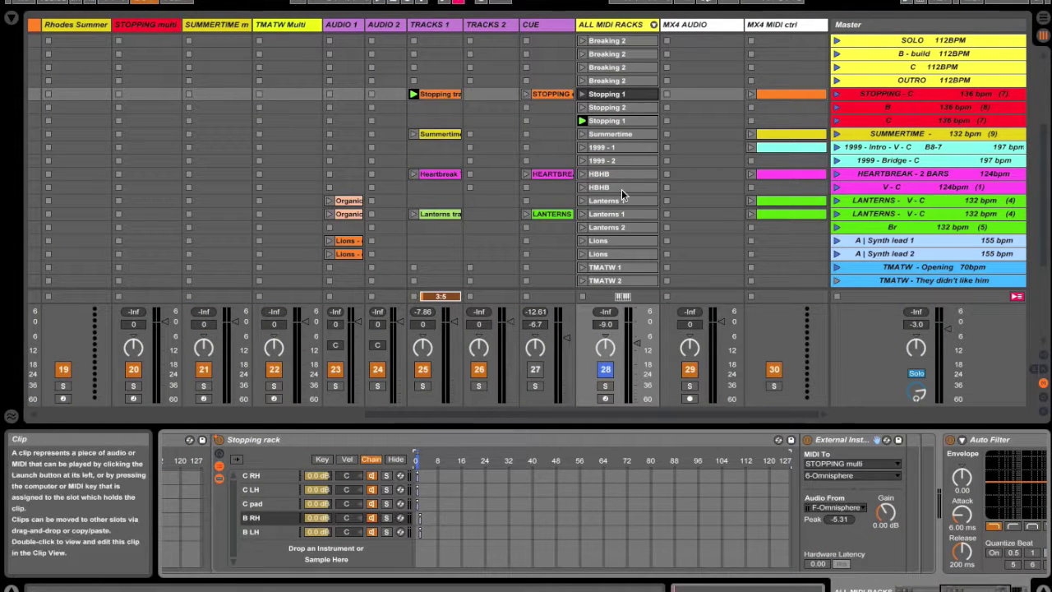
left_click(621, 95)
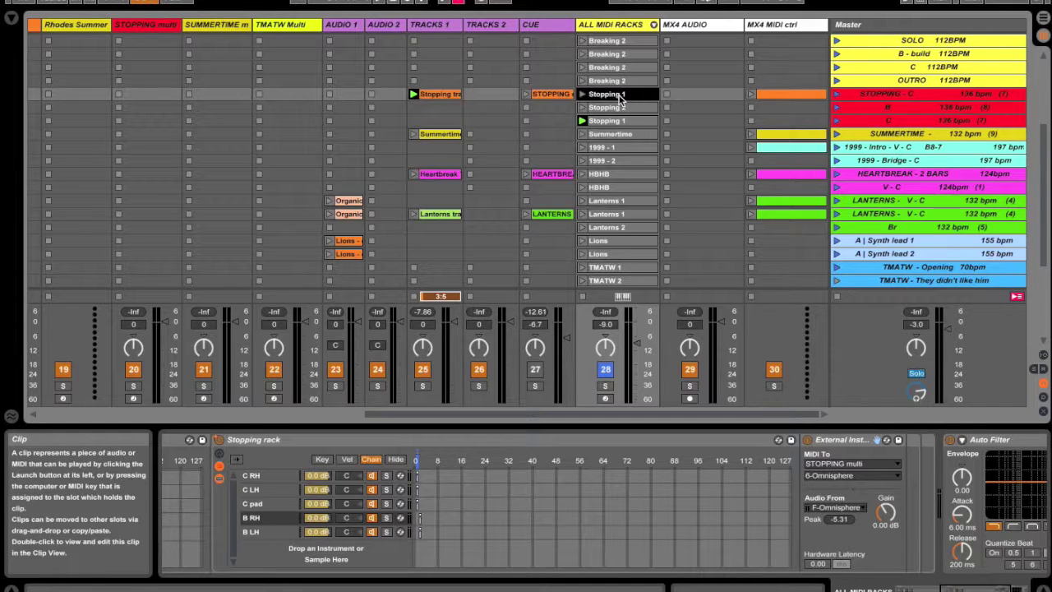
left_click(891, 95)
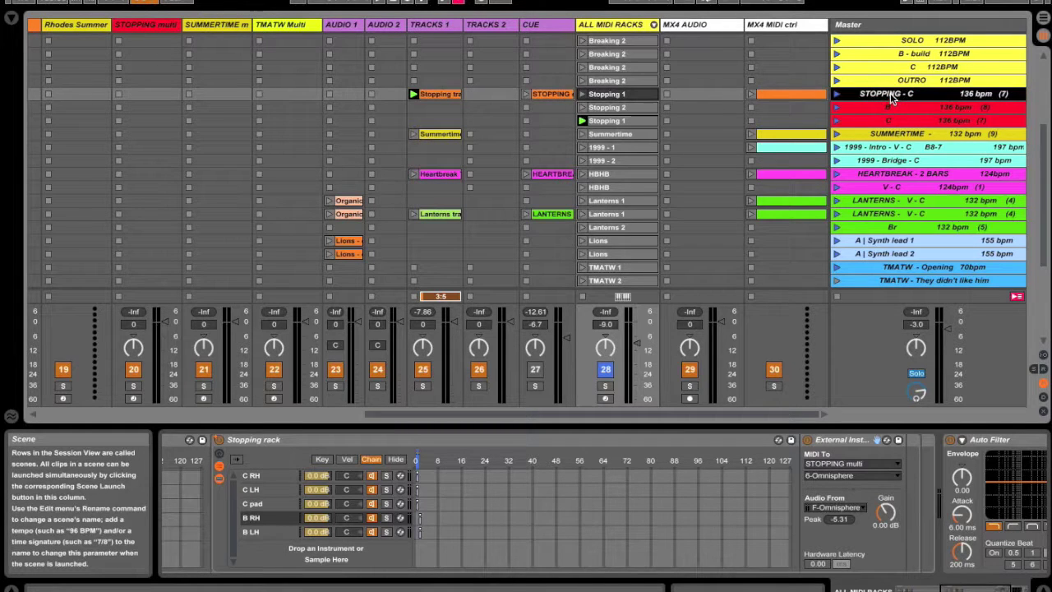
left_click(966, 110)
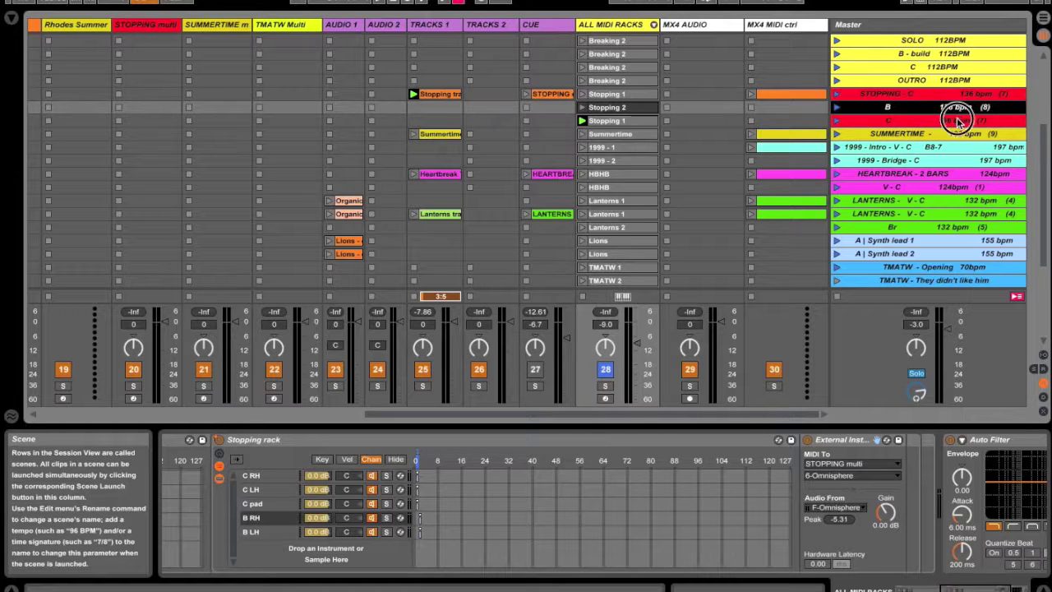
left_click(958, 121)
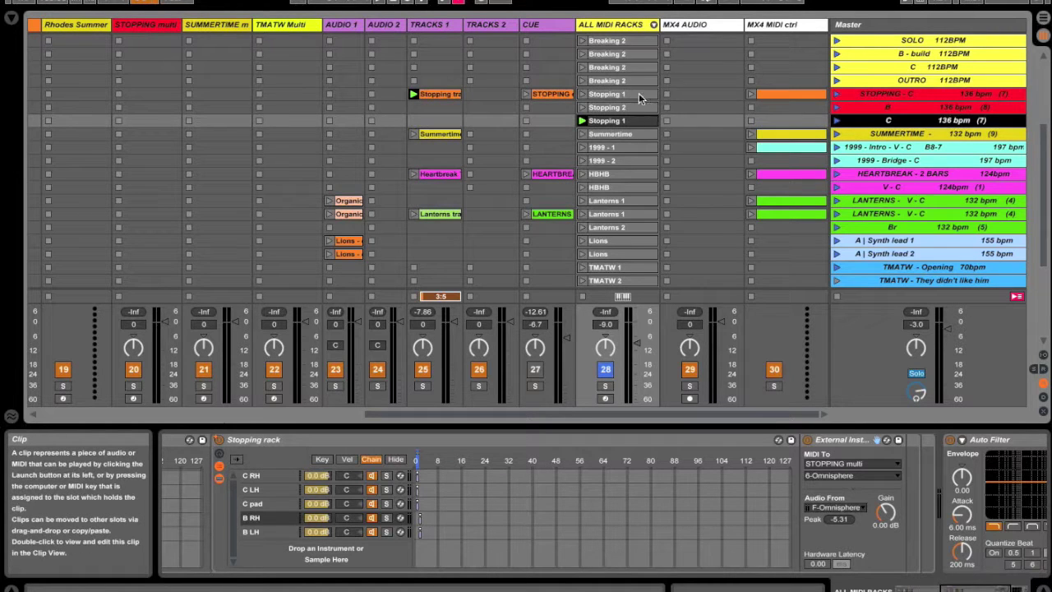
left_click(639, 94)
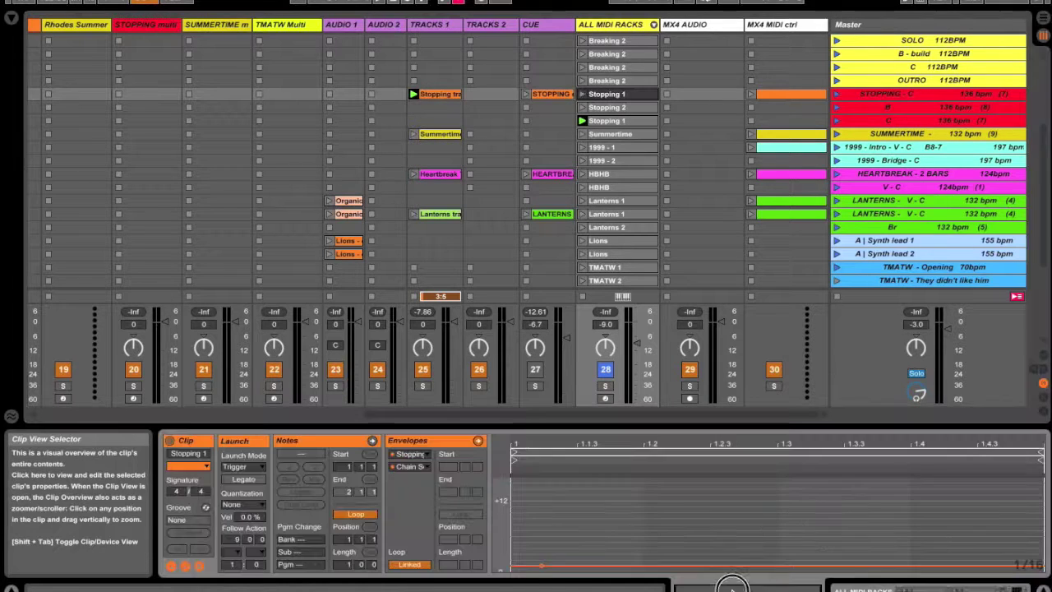
Step: Show Stopping 1's clip envelope for the Stopping rack's Chain Selector, then select the STOPPING - C scene
left_click(715, 585)
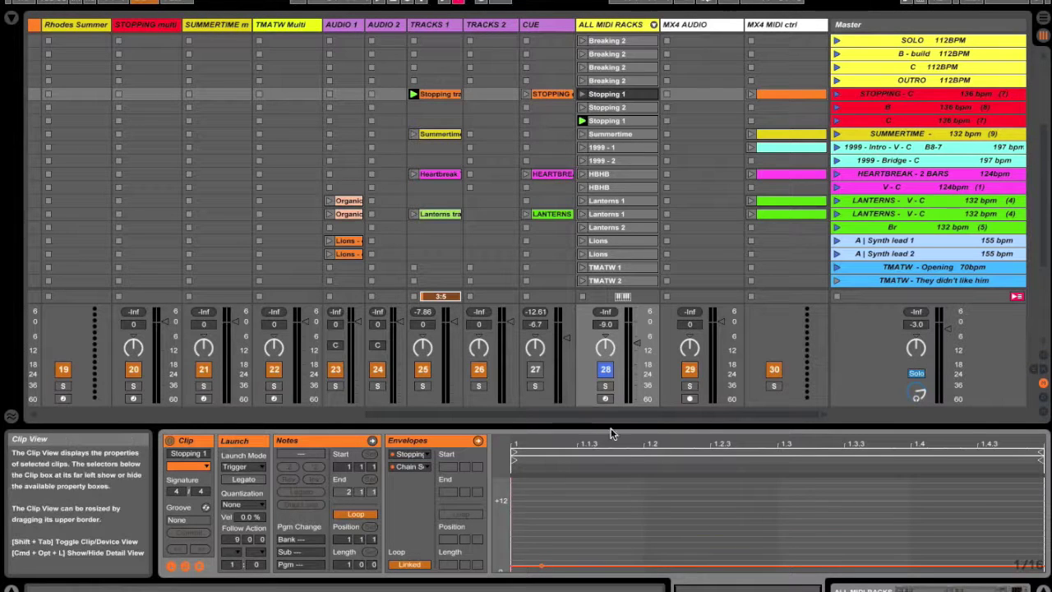
left_click(425, 459)
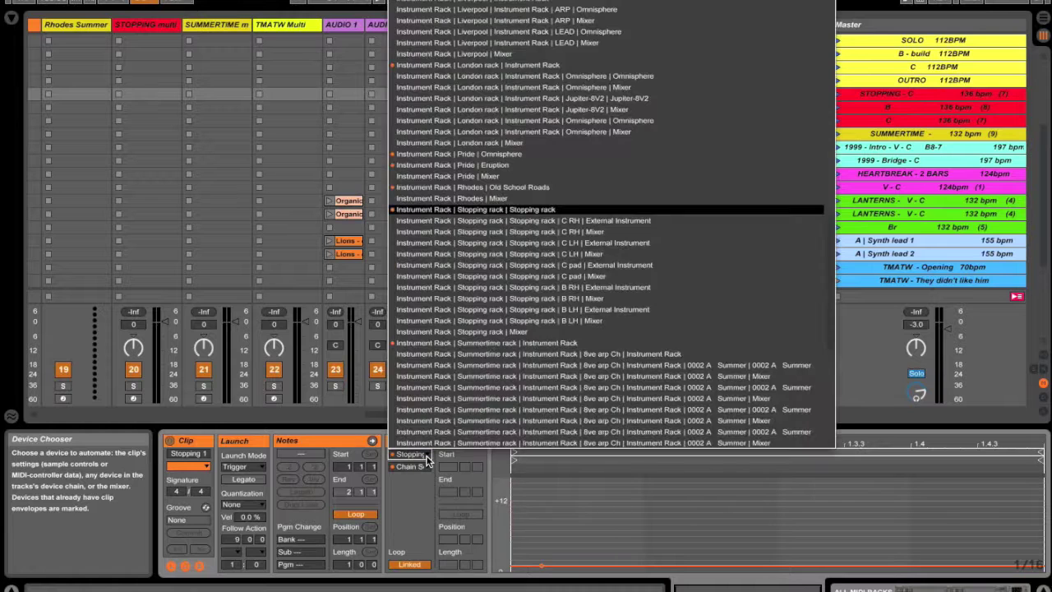
left_click(477, 211)
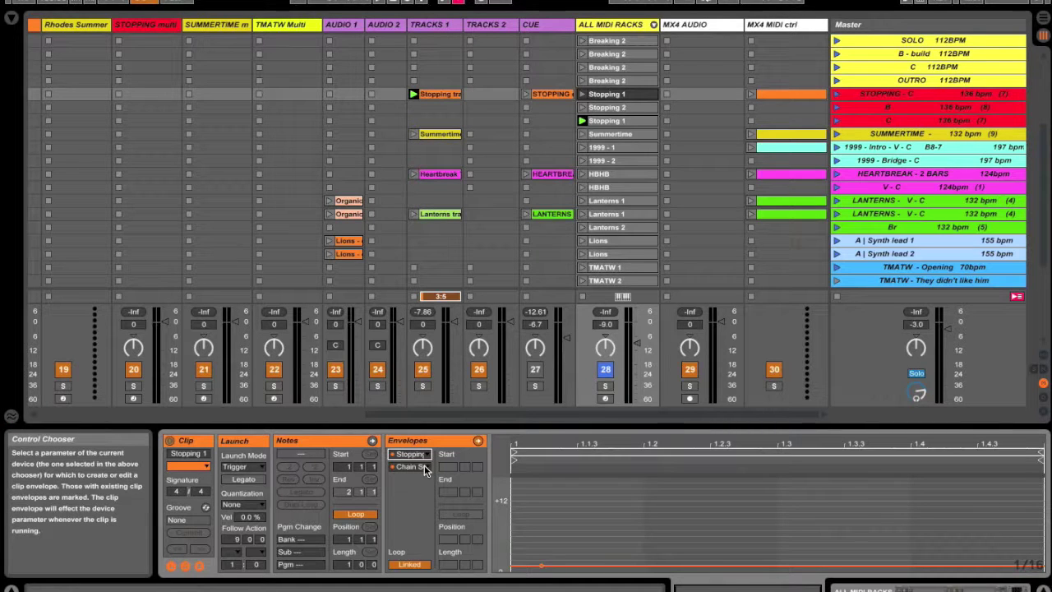
left_click(422, 467)
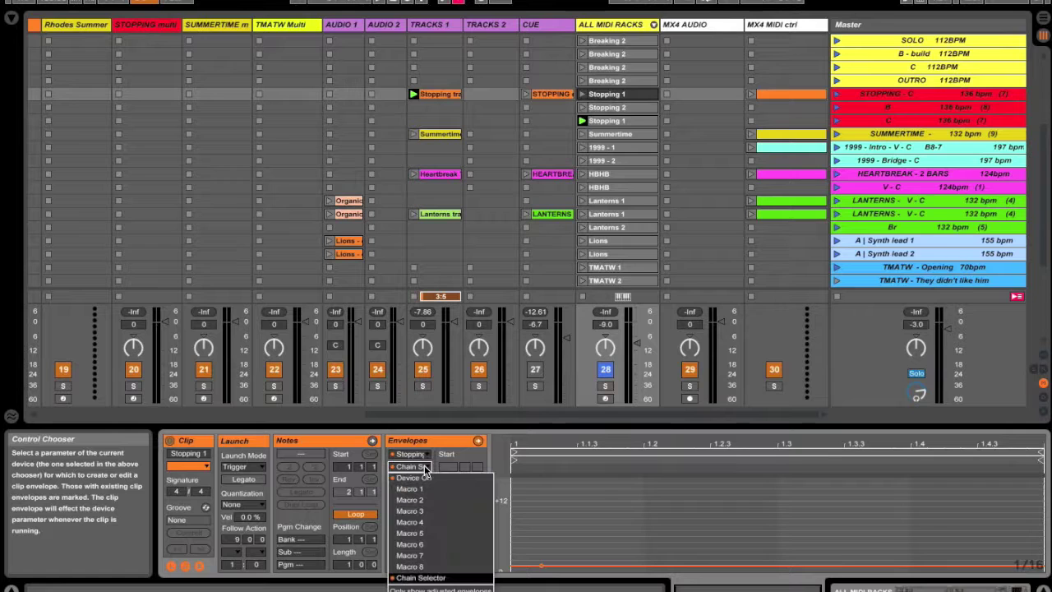
left_click(436, 580)
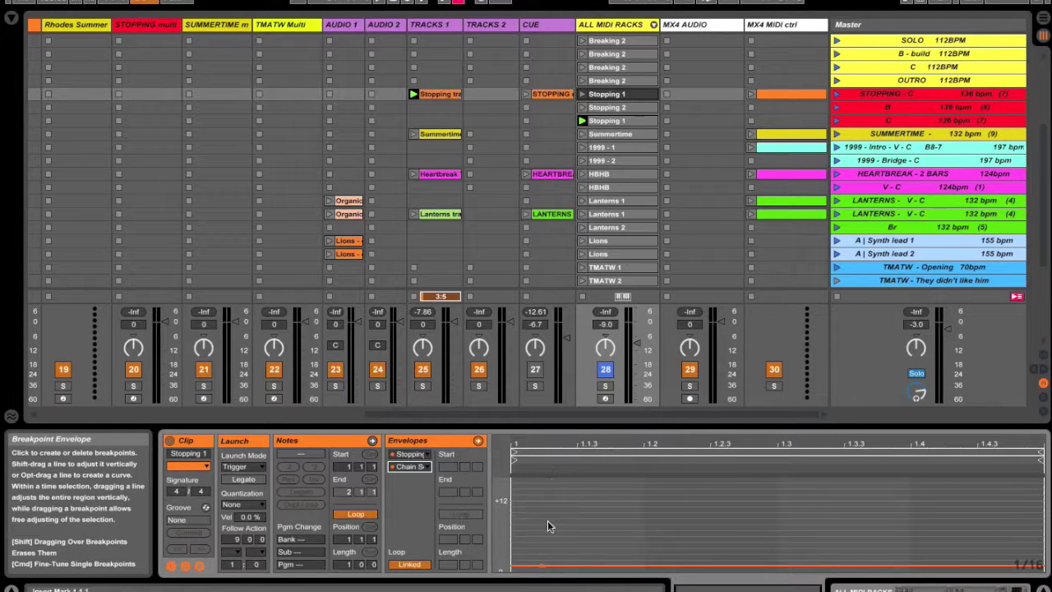
left_click(612, 98)
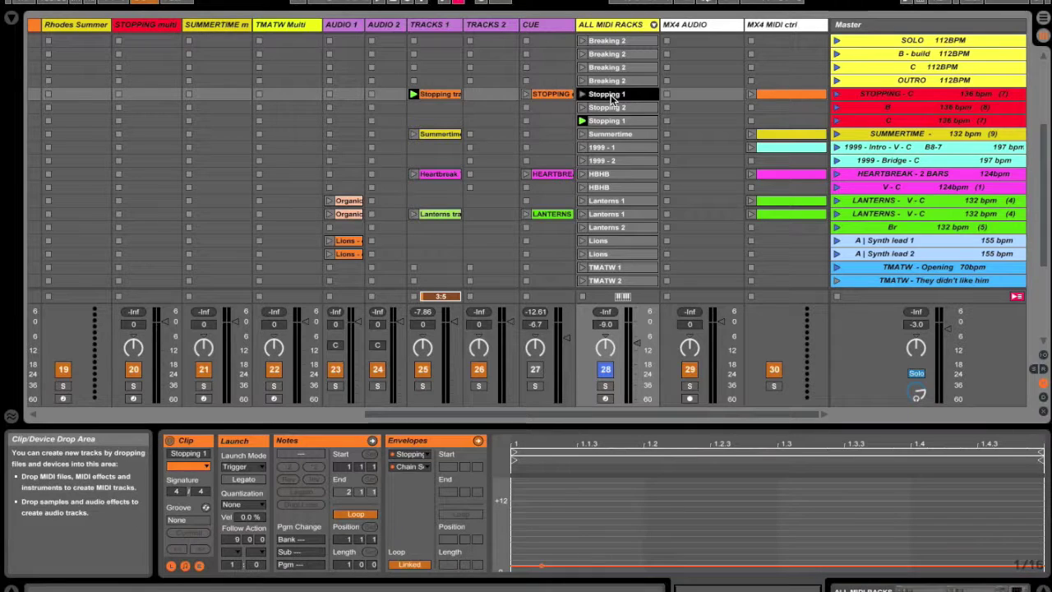
left_click(949, 94)
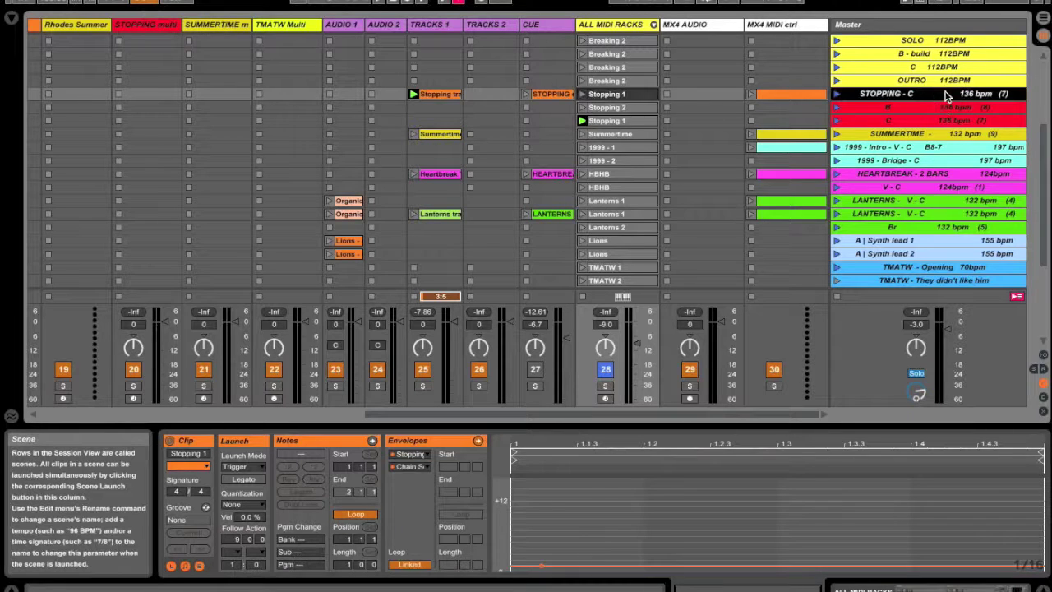
Step: Select Stopping 2 and target its clip envelope at the Stopping rack's Chain Selector
left_click(642, 110)
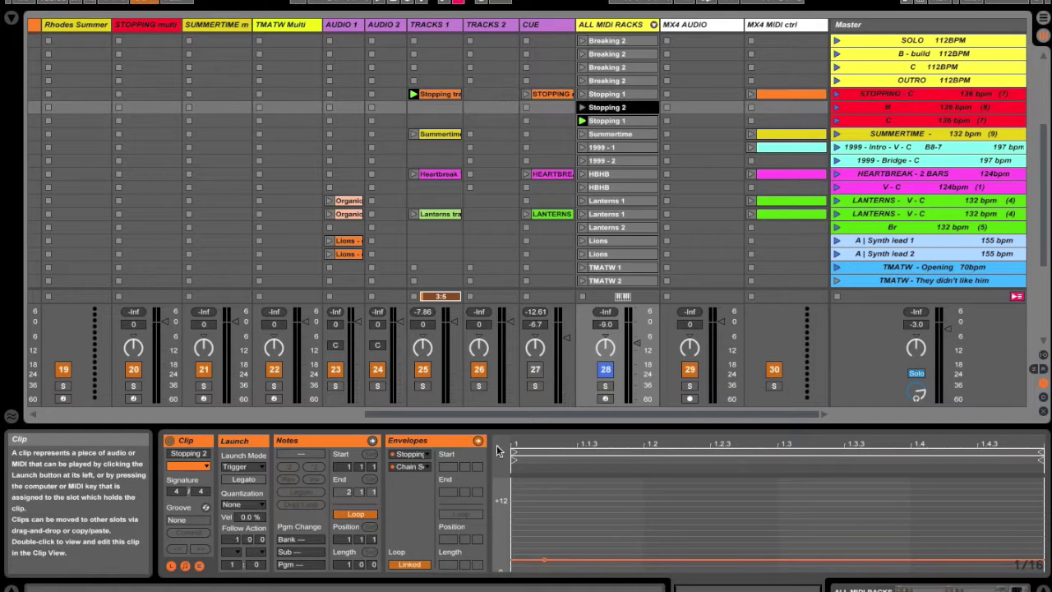
left_click(411, 454)
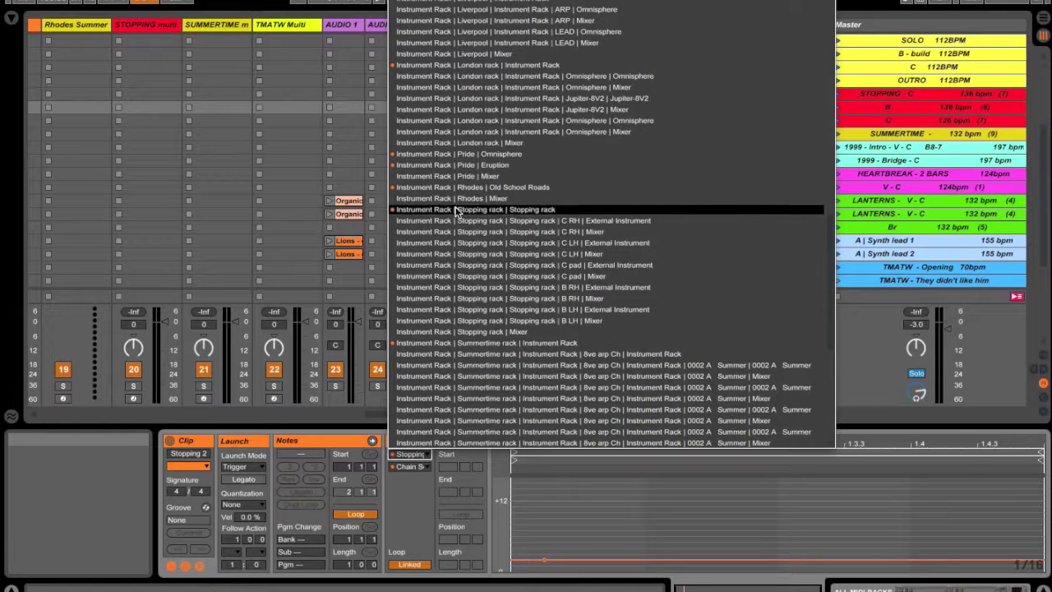
left_click(456, 212)
left_click(432, 465)
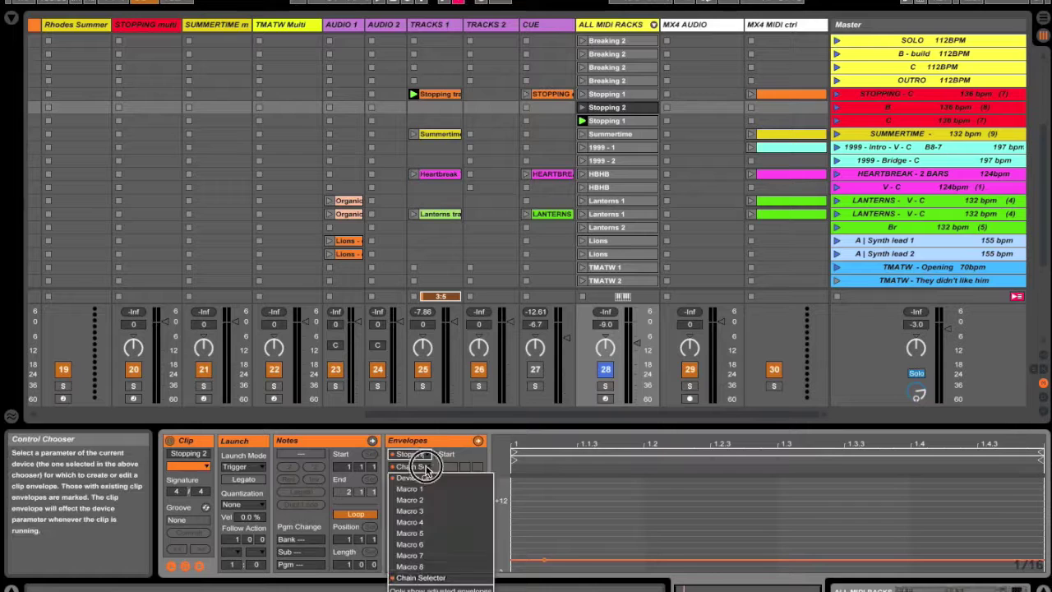
left_click(425, 578)
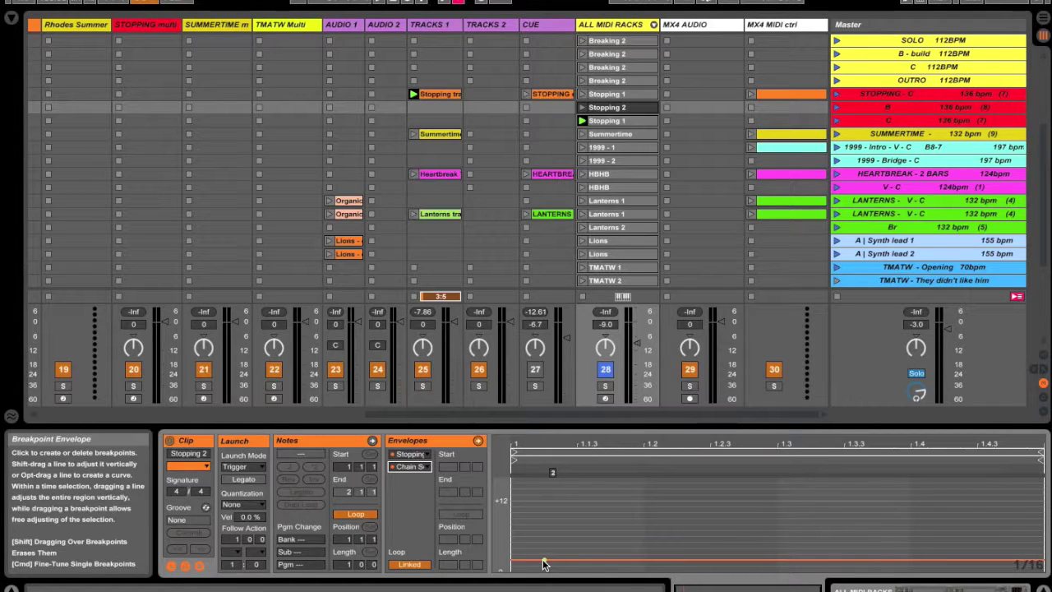
Step: Reselect Stopping 1 and check its Chain Selector envelope, adding then removing a breakpoint
left_click(612, 122)
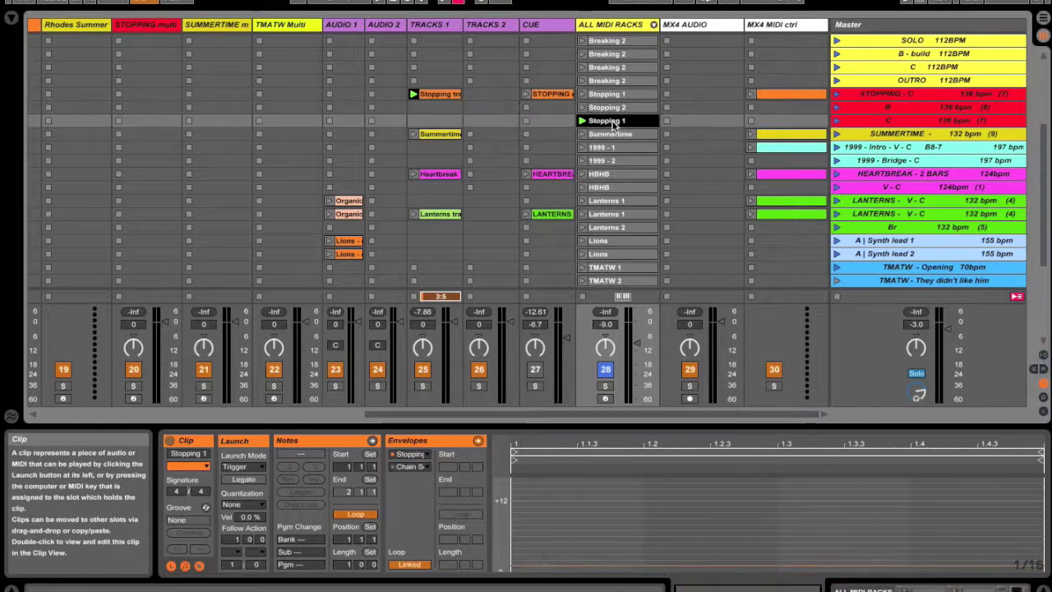
left_click(638, 94)
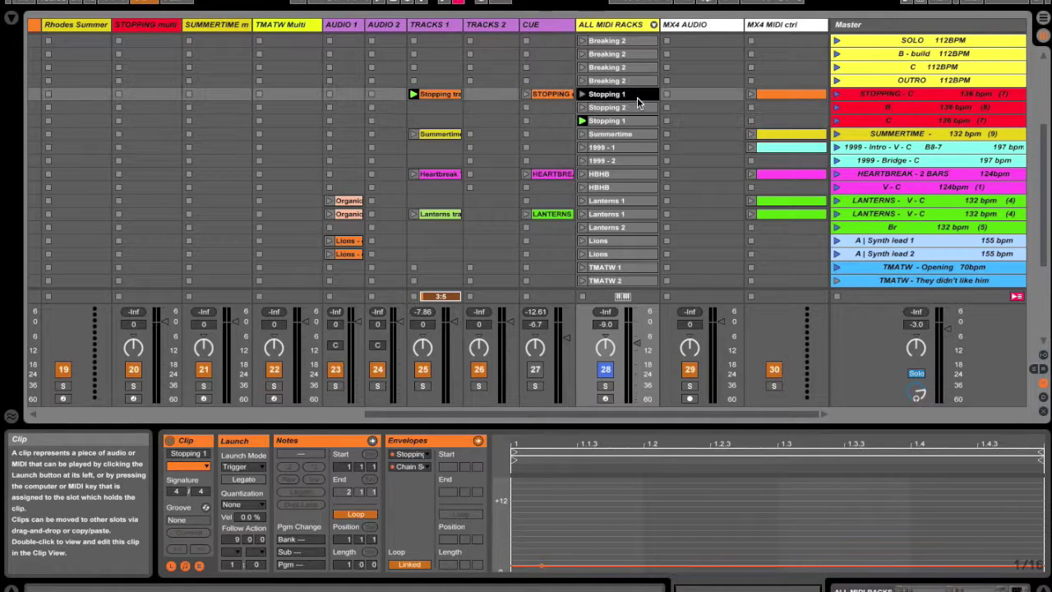
left_click(632, 121)
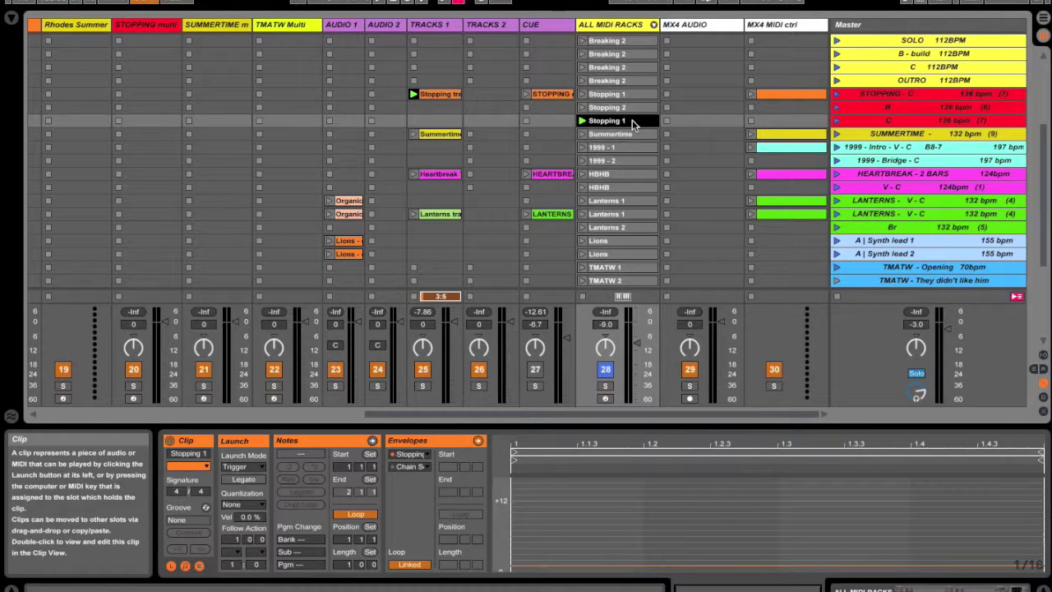
left_click(420, 467)
left_click(460, 577)
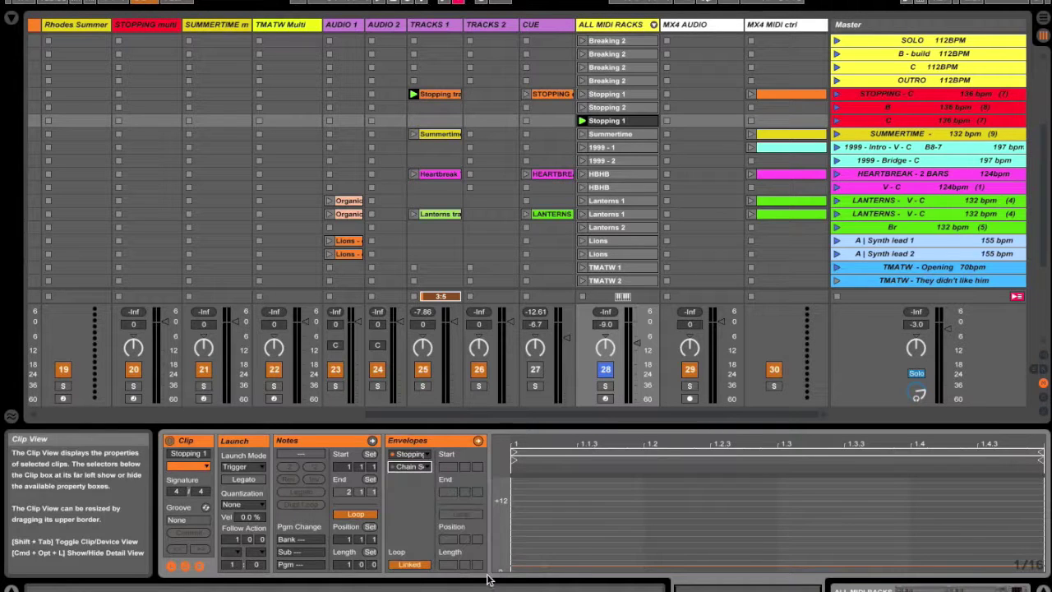
left_click(544, 562)
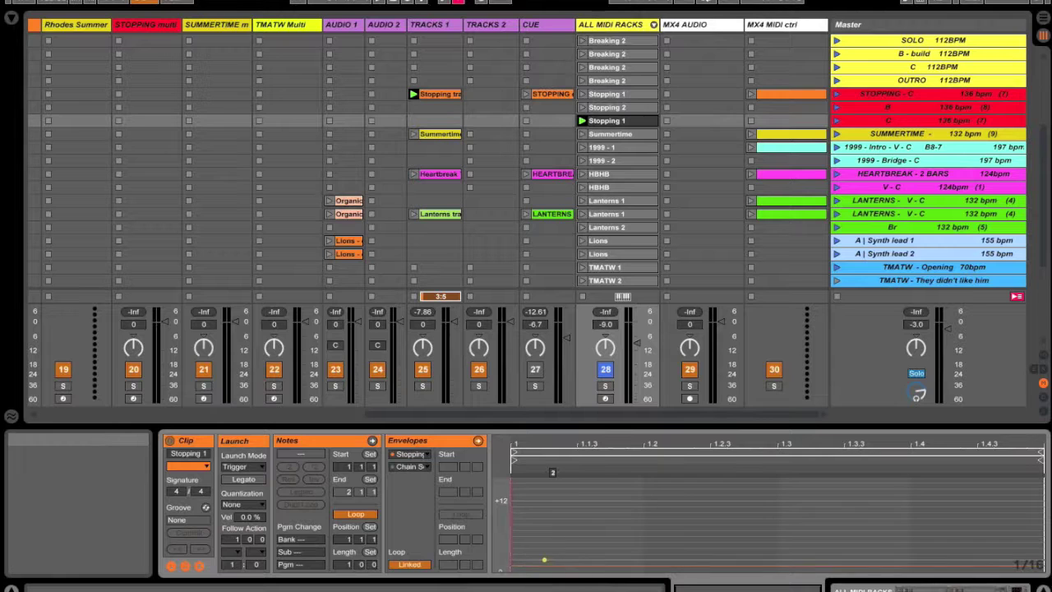
left_click(543, 561)
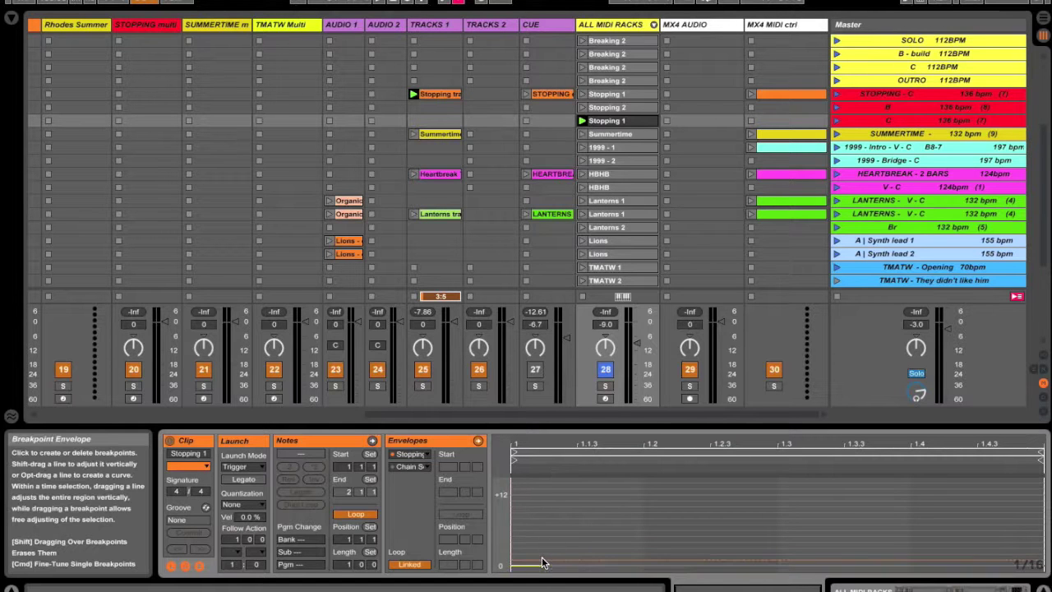
left_click(410, 466)
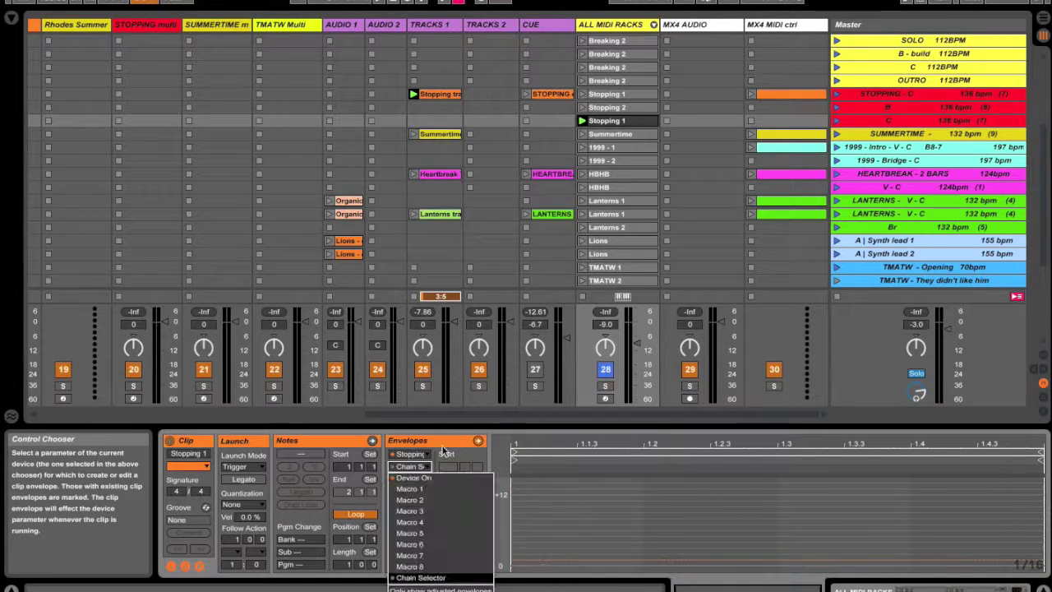
left_click(421, 578)
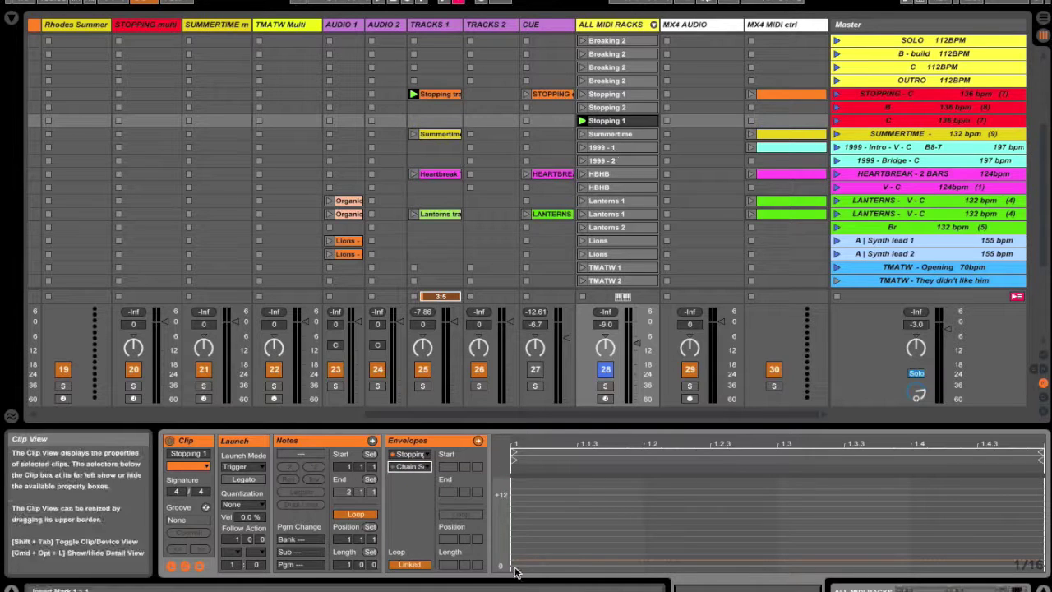
left_click(544, 567)
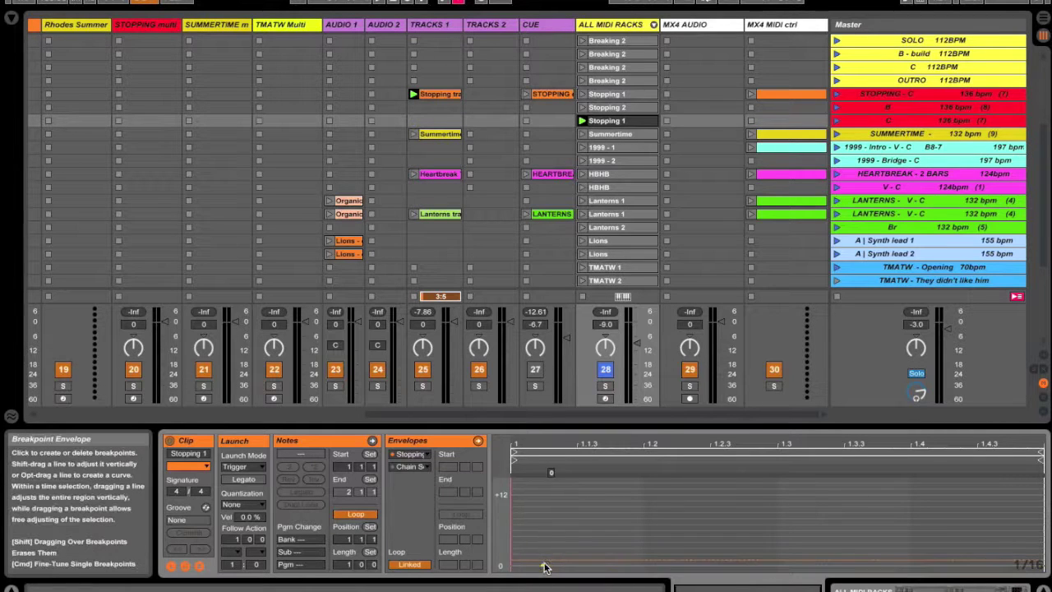
left_click(544, 567)
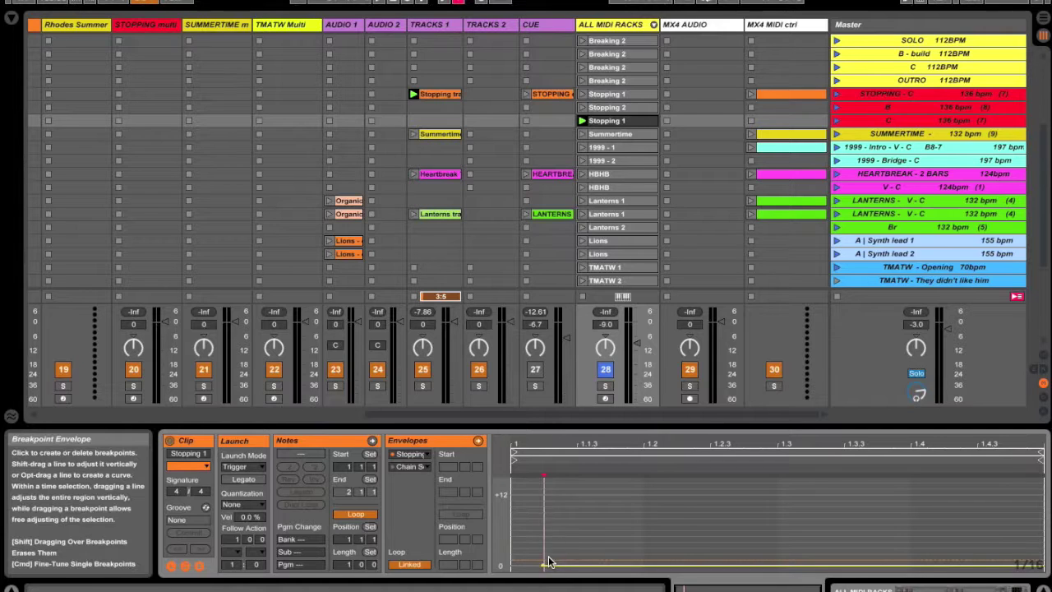
Step: Select the STOPPING - C scene and show the ALL MIDI RACKS track's devices
left_click(624, 96)
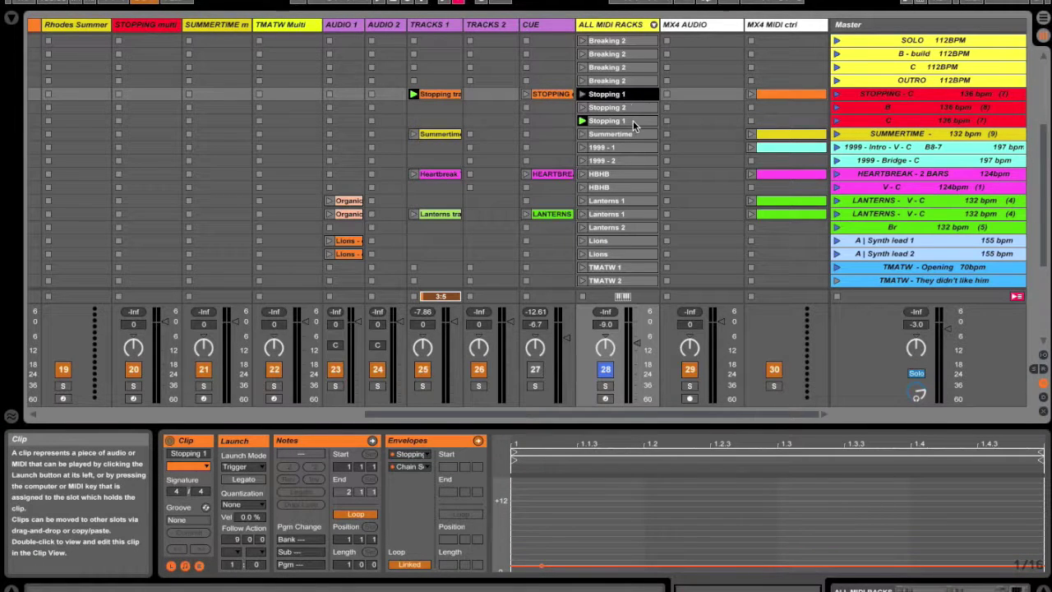
left_click(632, 120)
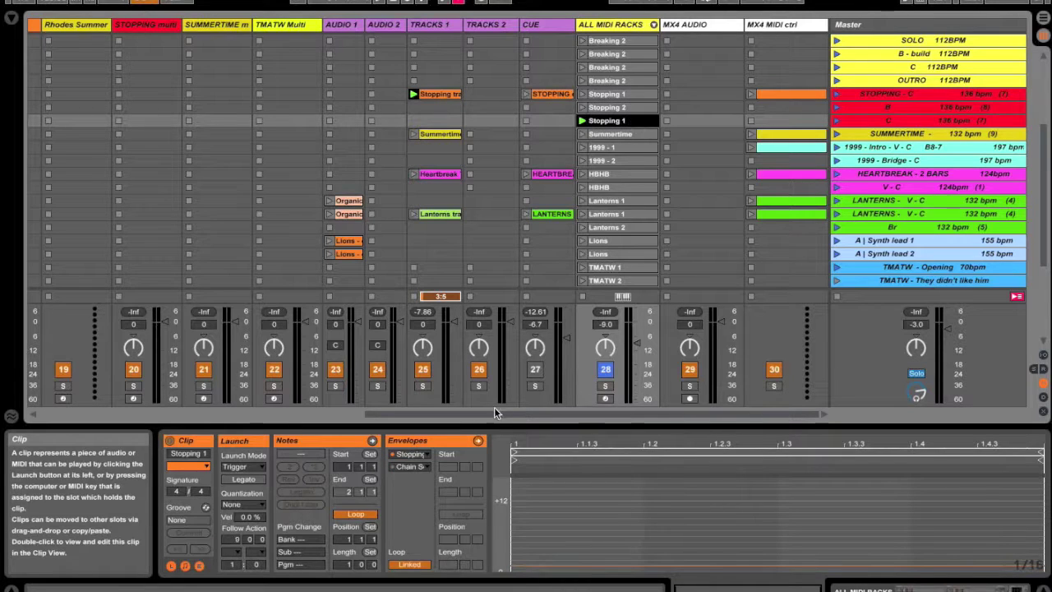
left_click(853, 122)
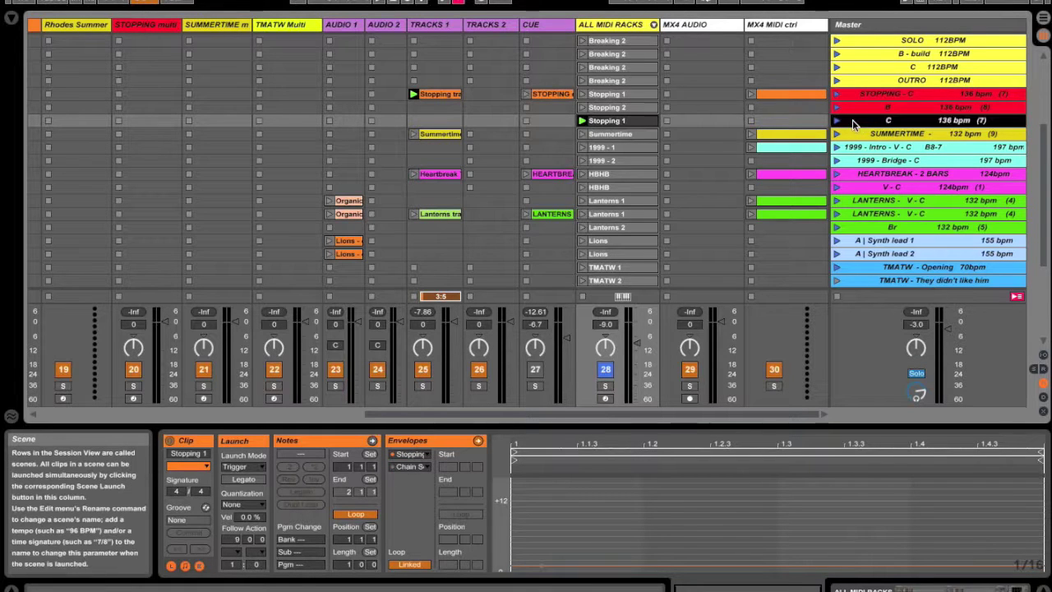
left_click(858, 95)
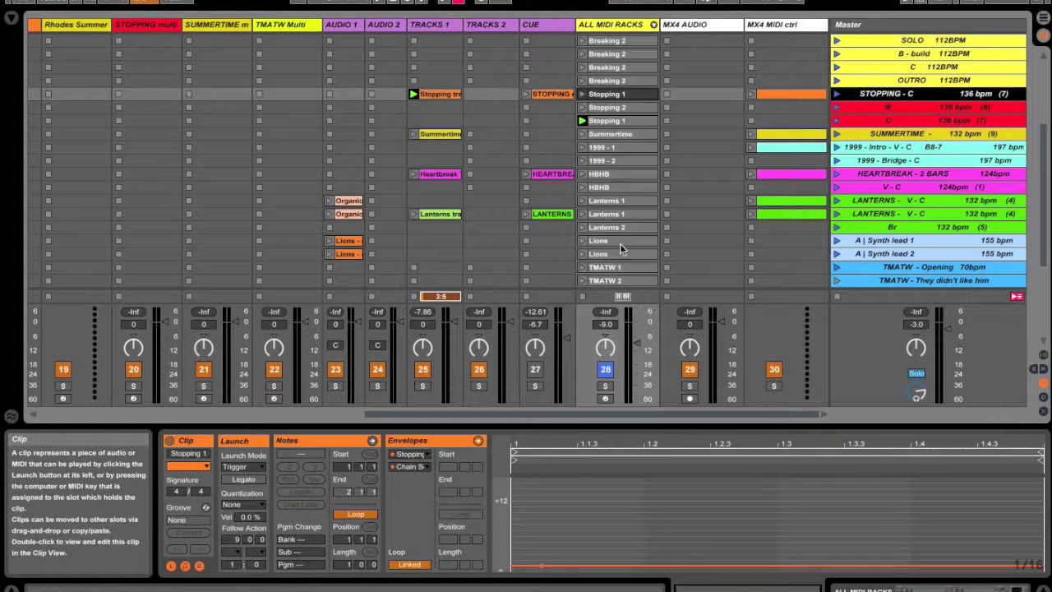
left_click(890, 589)
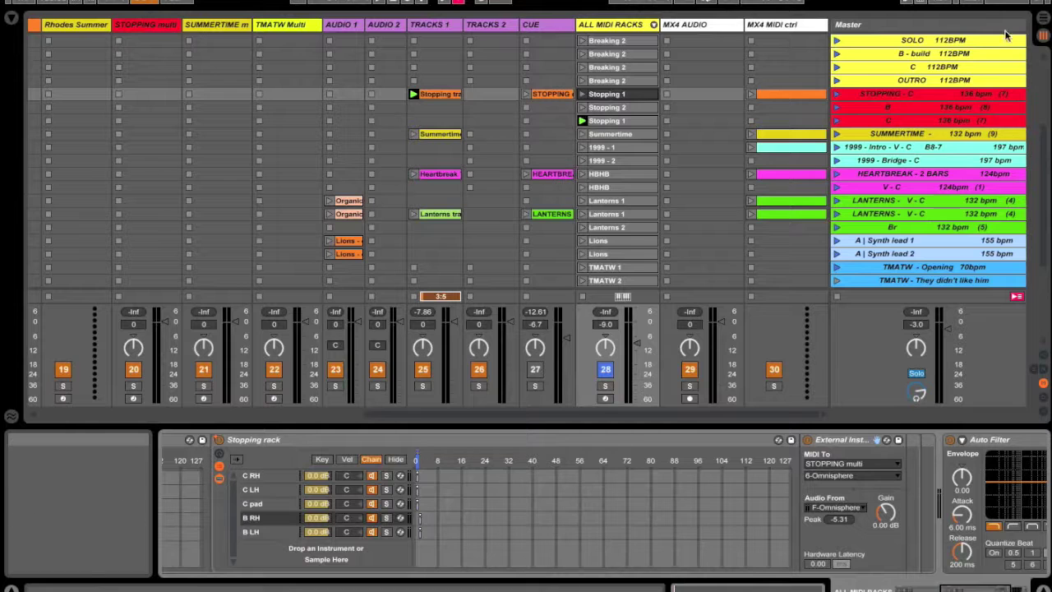
Step: Launch STOPPING - C, switch to scene B, relaunch STOPPING - C, and select its Stopping 1 clip
left_click(837, 94)
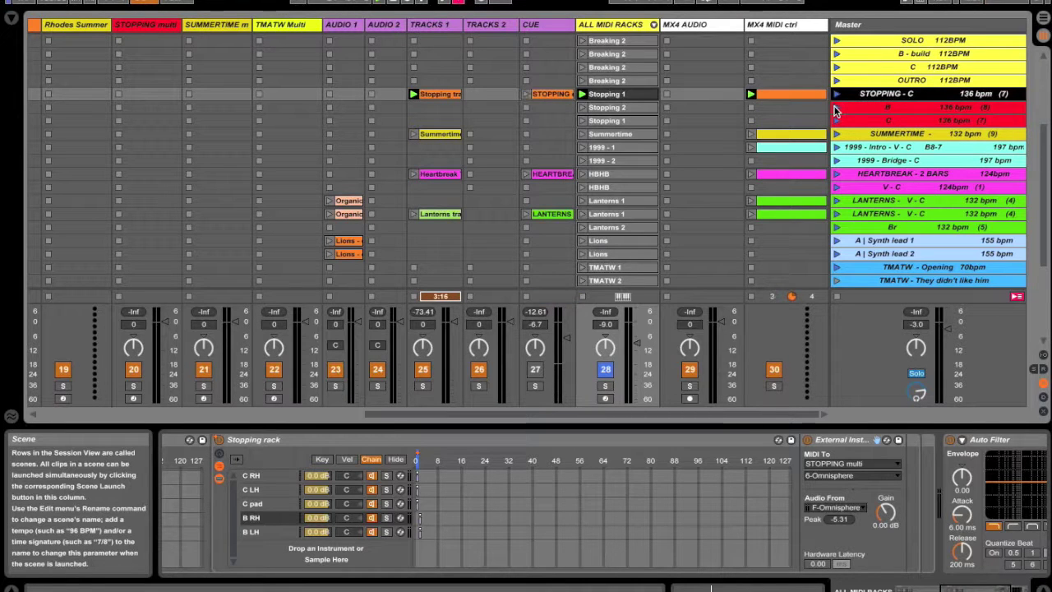
left_click(836, 108)
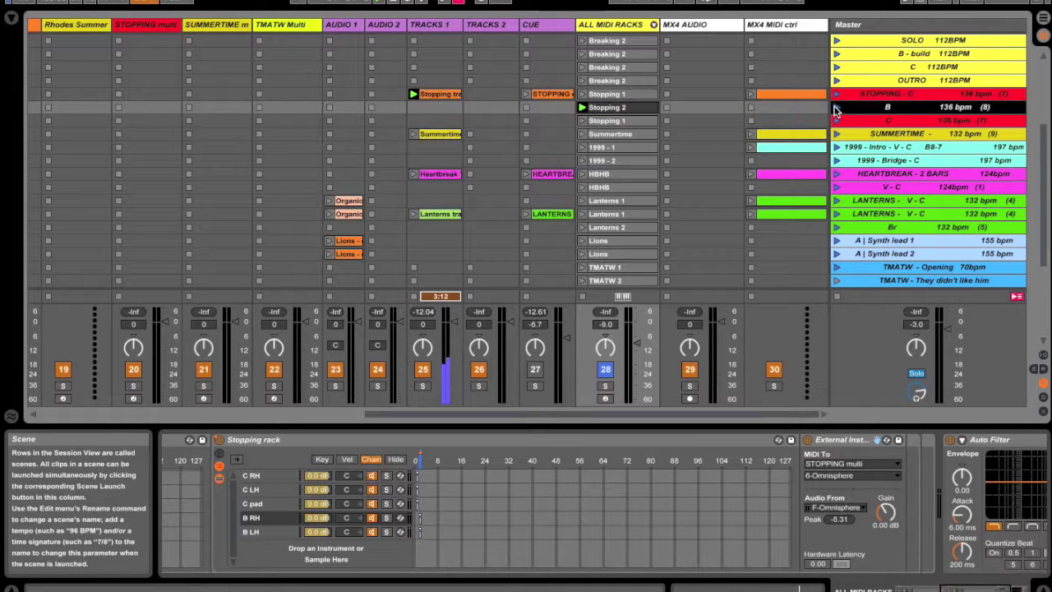
left_click(837, 93)
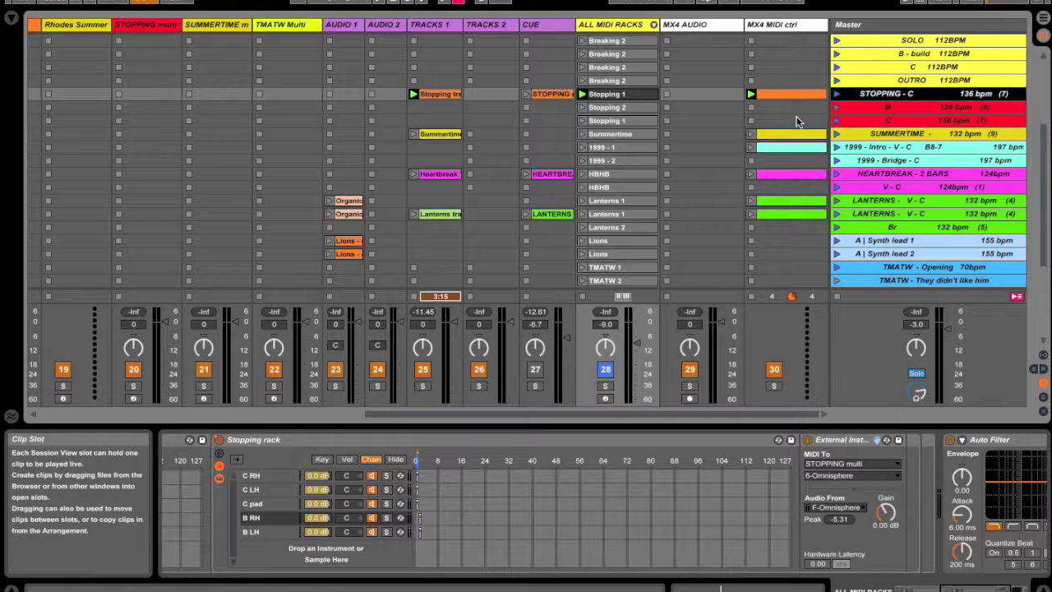
left_click(635, 93)
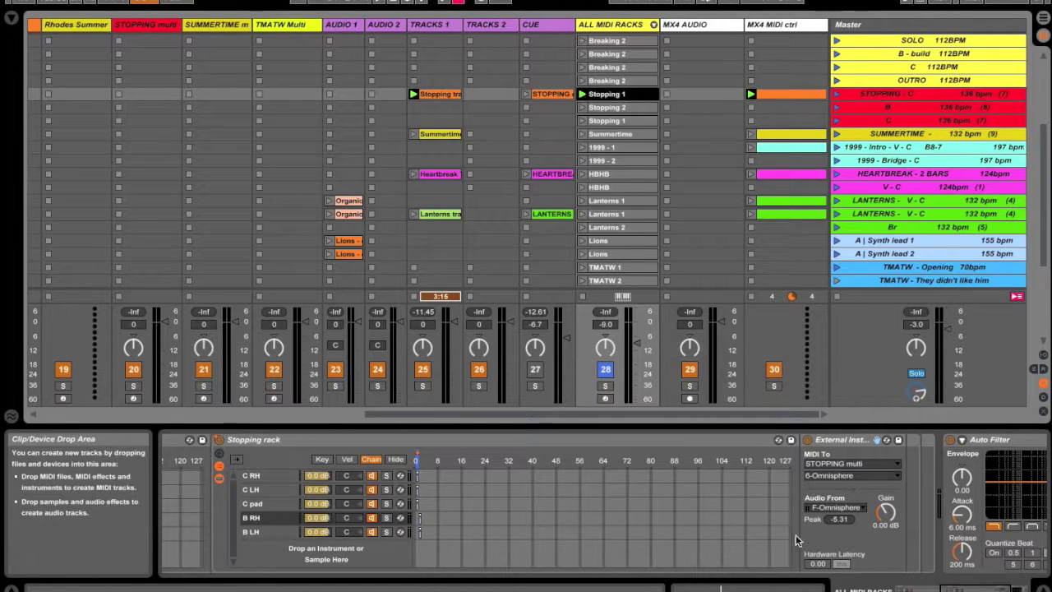
Step: Set the Stopping 1 clip's launch quantization to None, then select scene B's Stopping 2
left_click(782, 588)
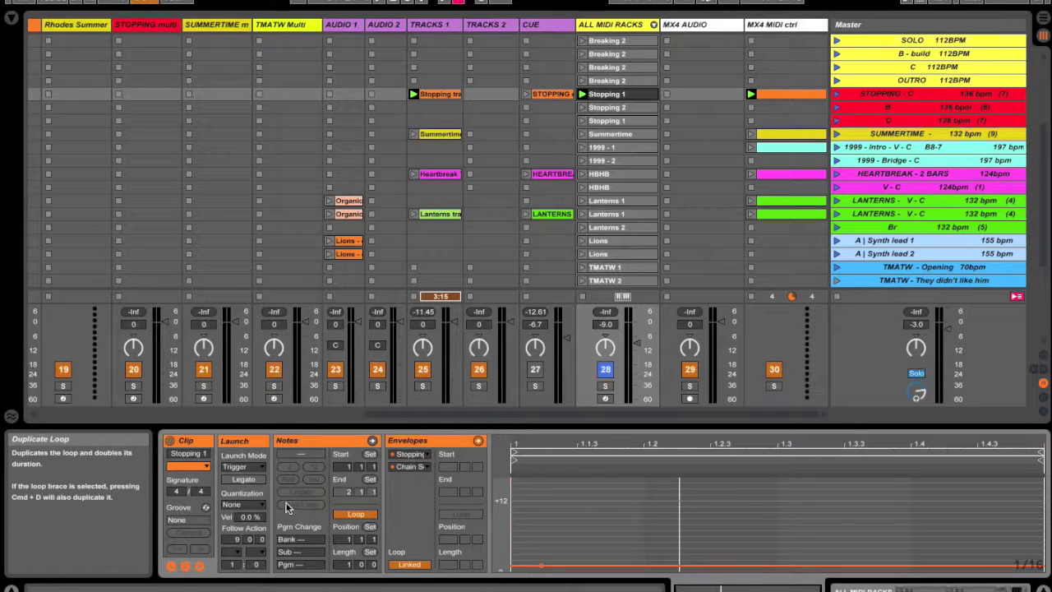
left_click(243, 504)
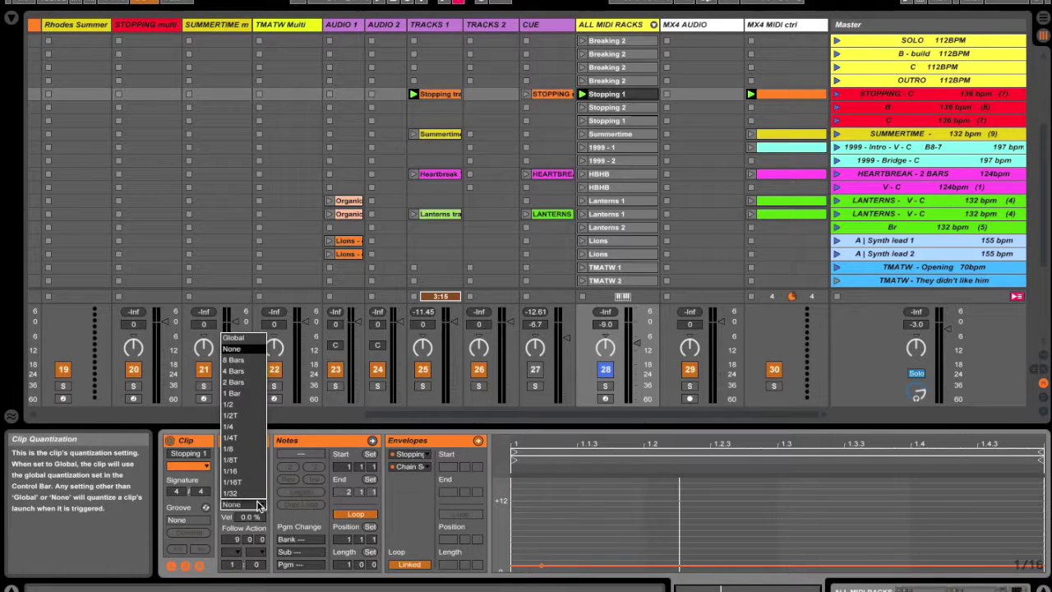
left_click(244, 352)
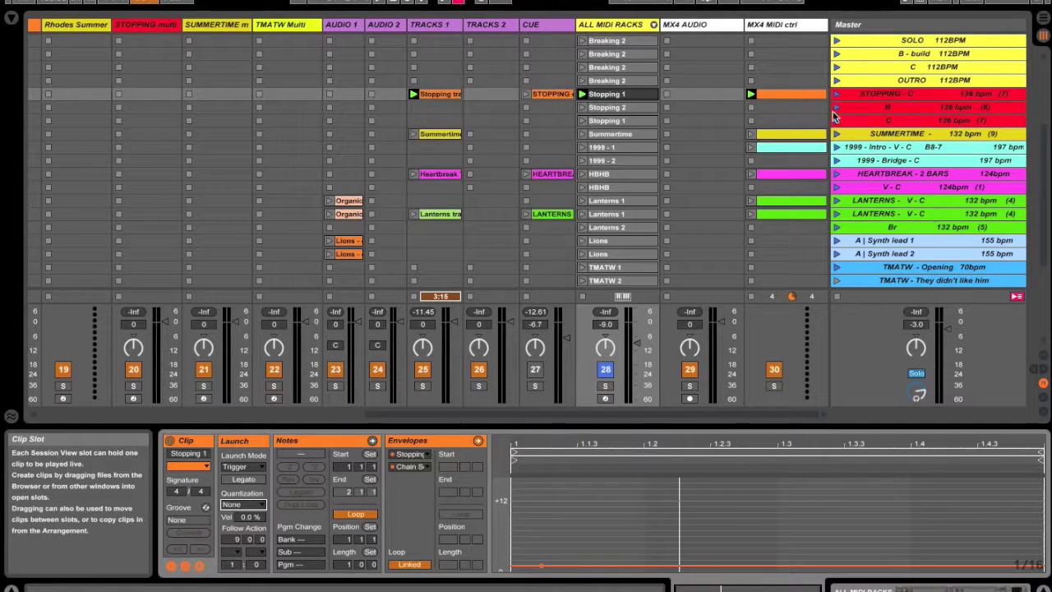
left_click(897, 110)
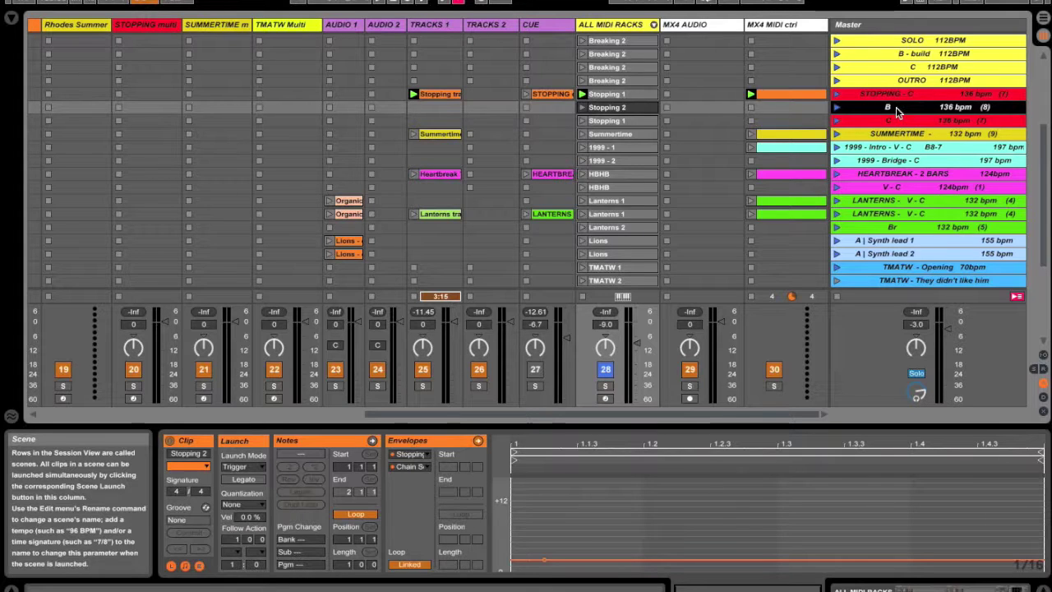
Step: Select the Stopping 1 clip and point its envelope at the Stopping rack's Device On control
left_click(902, 94)
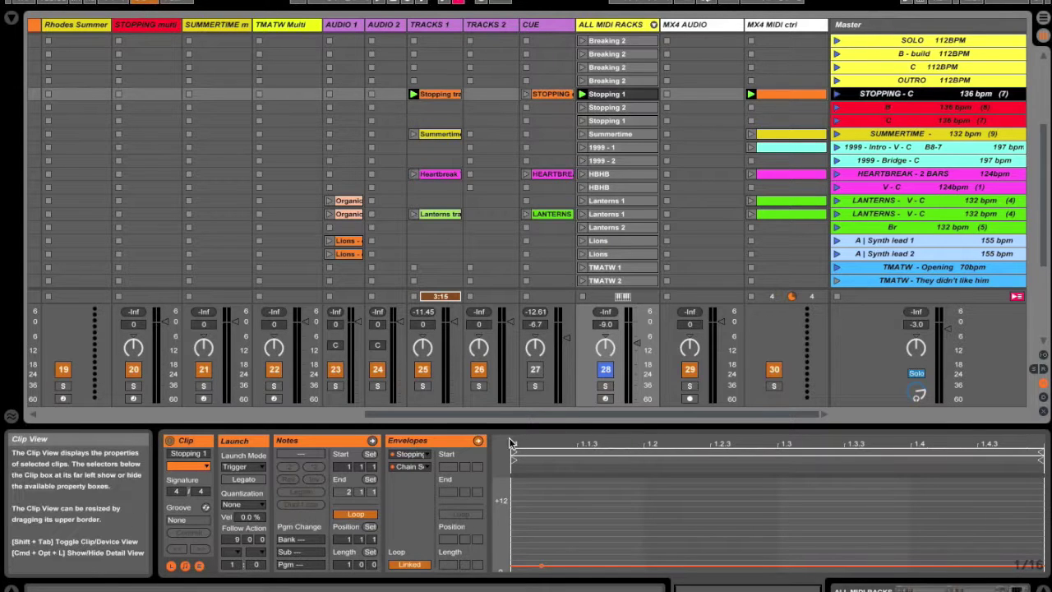
left_click(424, 457)
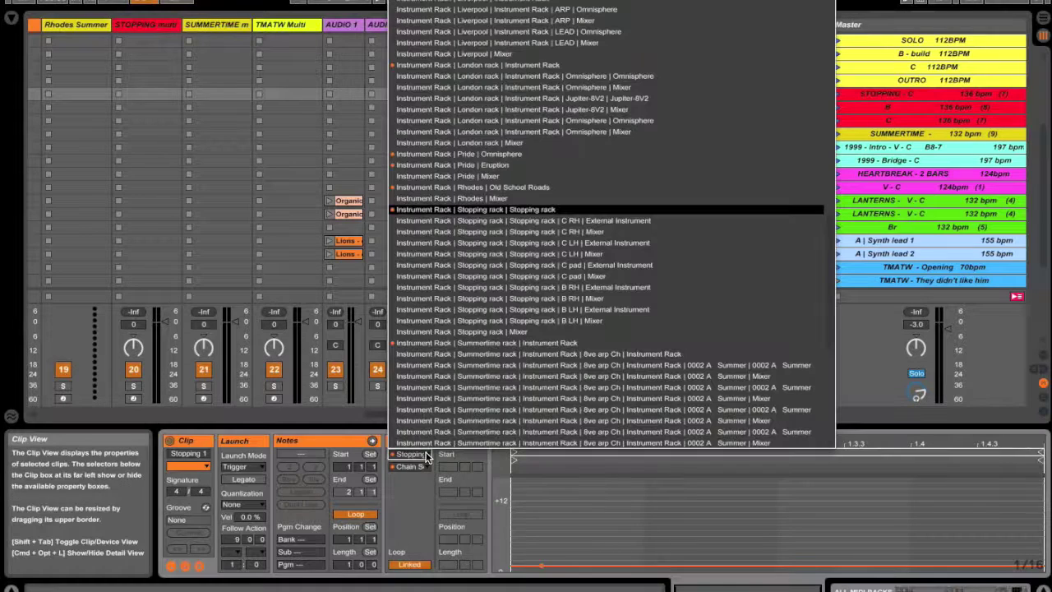
left_click(424, 467)
left_click(424, 468)
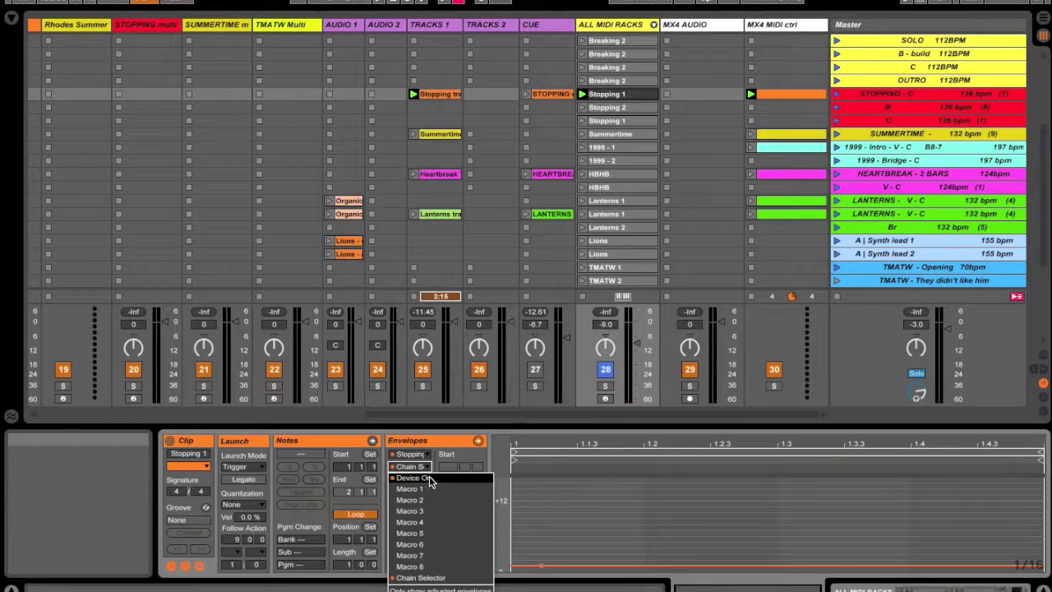
left_click(429, 478)
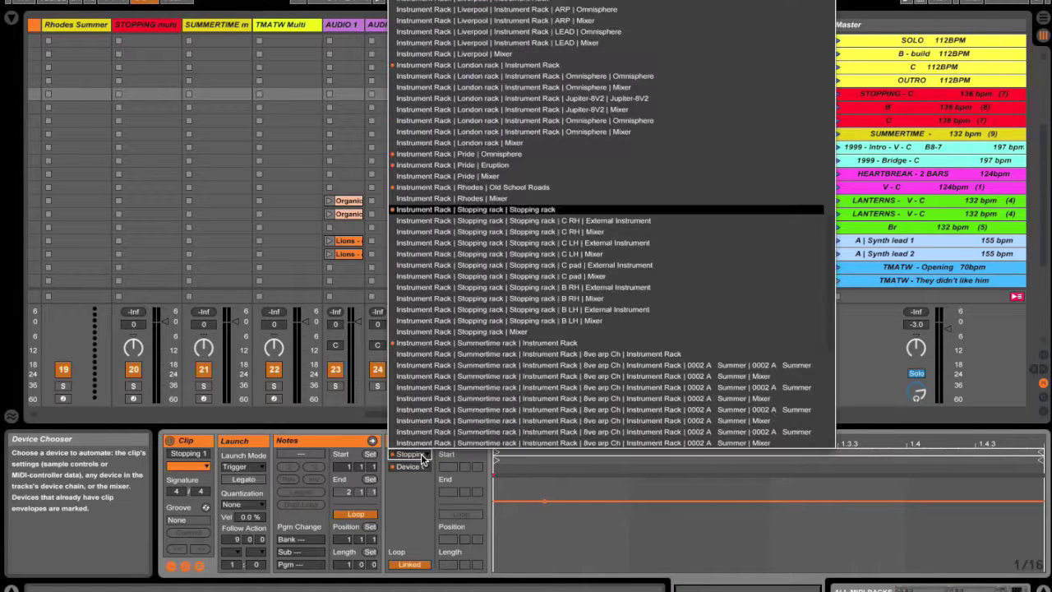
left_click(409, 455)
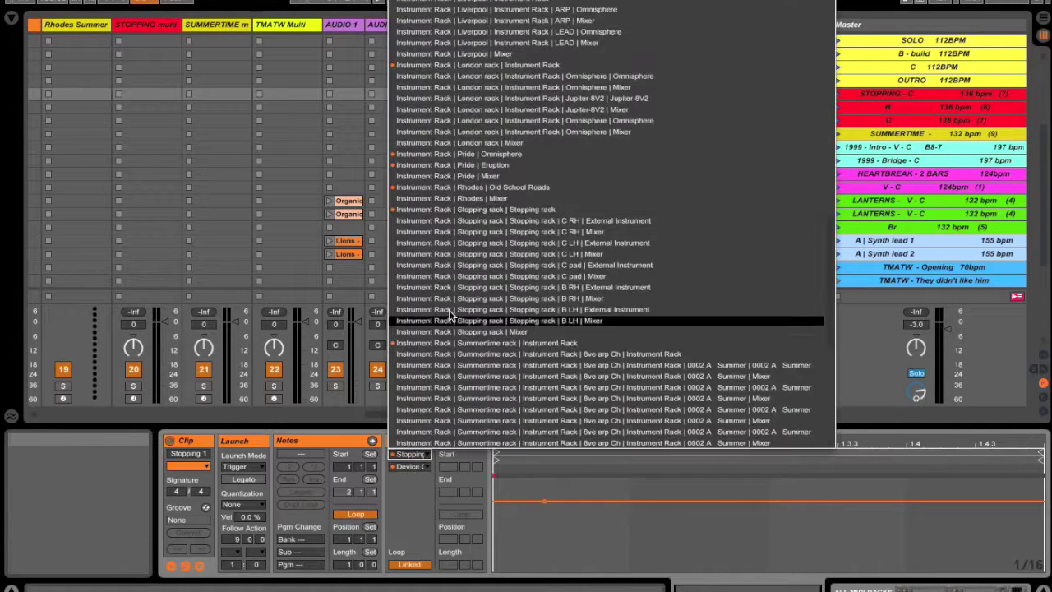
left_click(471, 211)
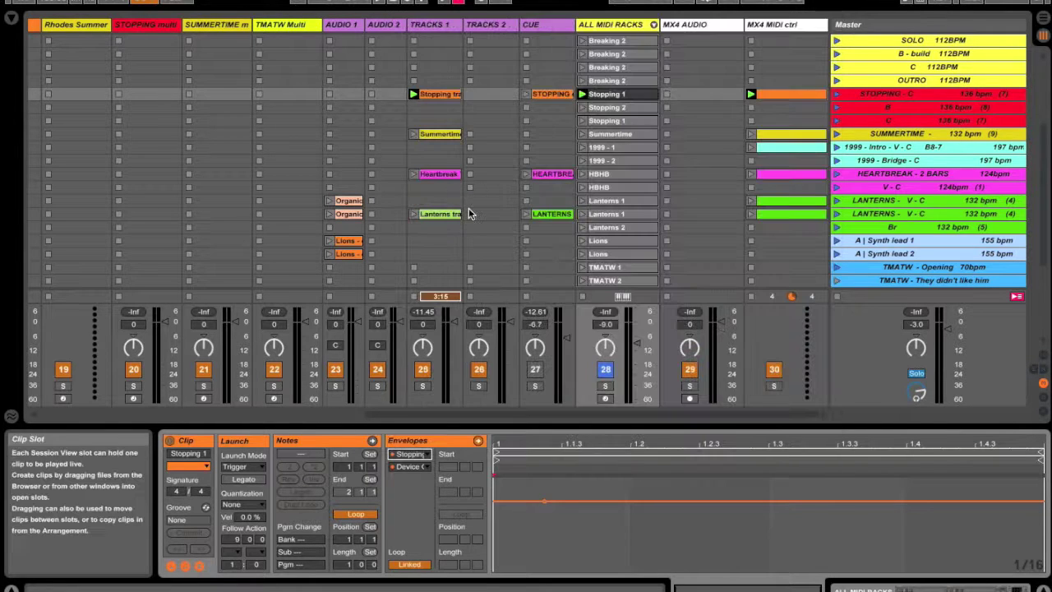
left_click(424, 469)
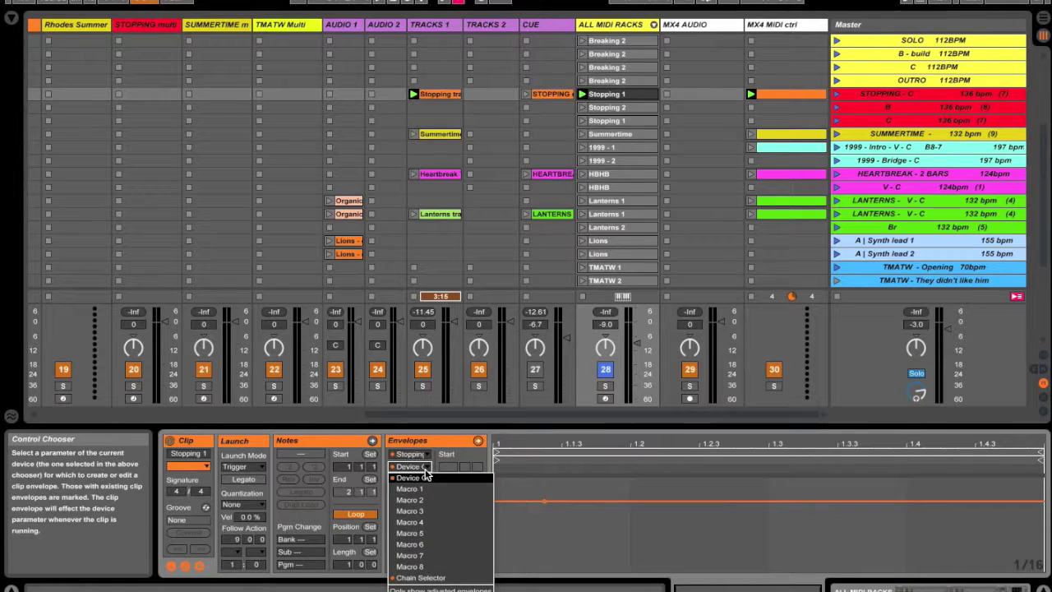
left_click(425, 578)
left_click(410, 466)
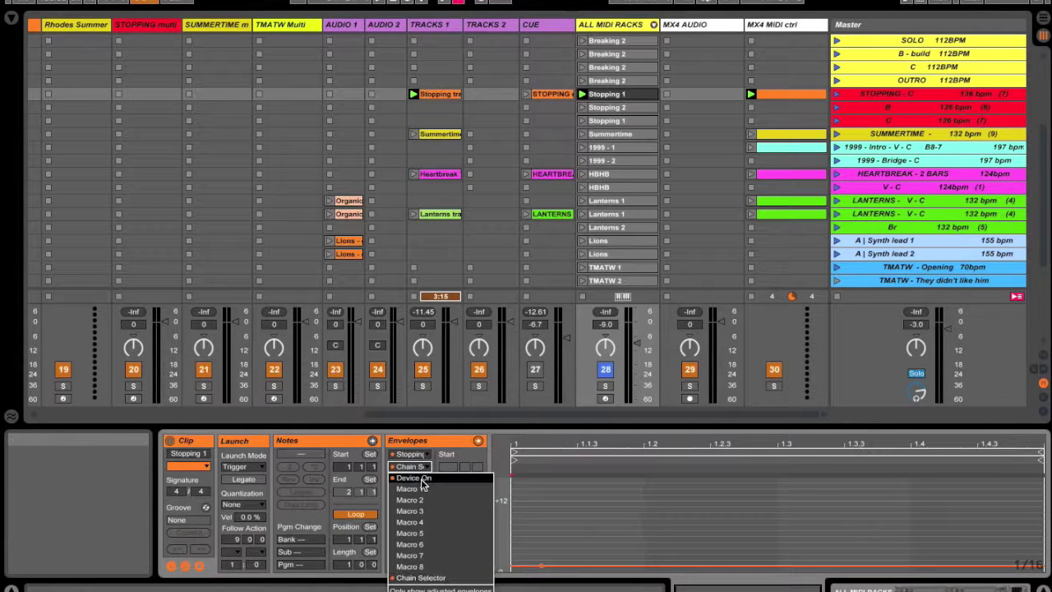
left_click(421, 479)
mouse_move(544, 498)
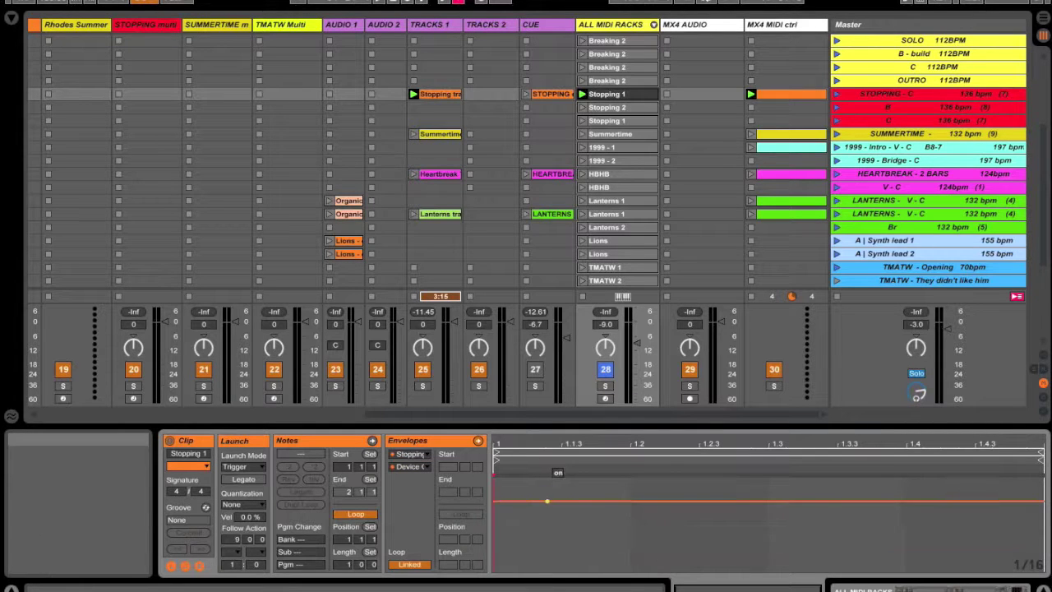
Step: Move the Device On breakpoint later and set it to off, then compare the Breaking 2 and Summertime clips
left_click_drag(544, 499, 585, 501)
mouse_move(584, 500)
left_mouse_down()
mouse_move(573, 546)
mouse_move(573, 501)
left_mouse_up()
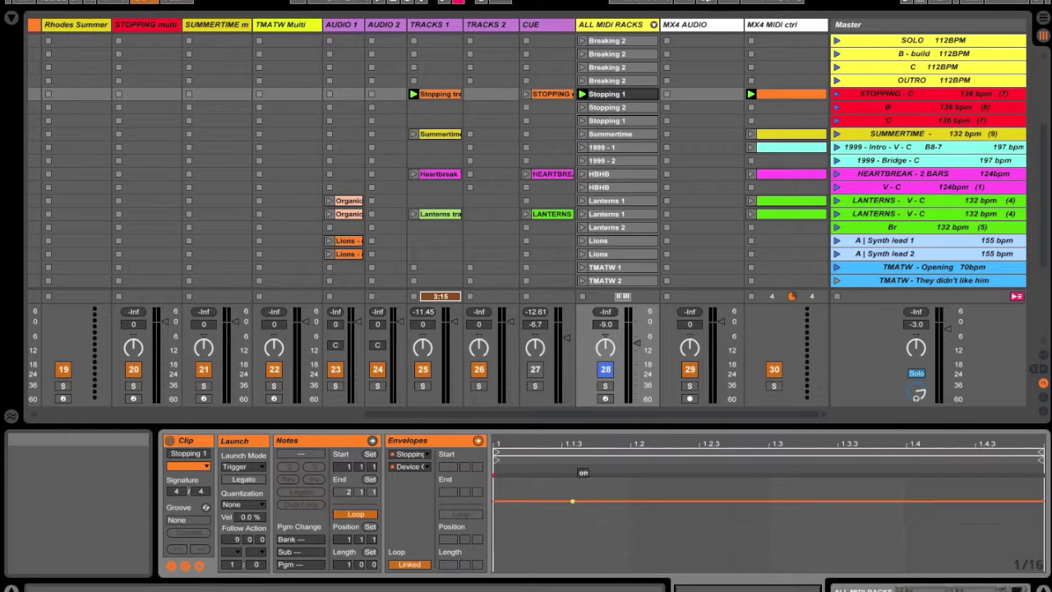
left_click(636, 97)
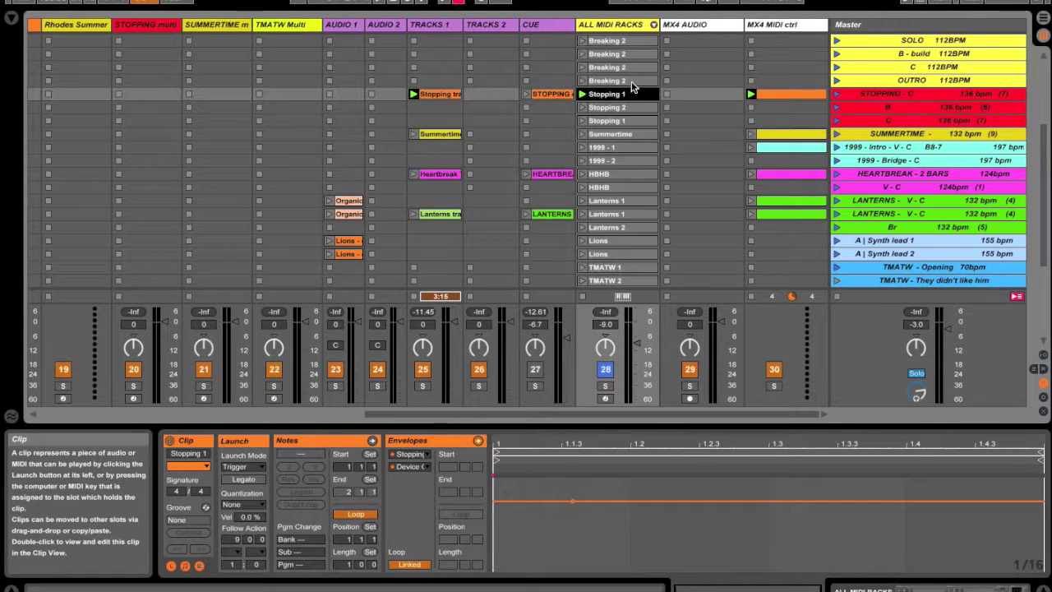
left_click(631, 82)
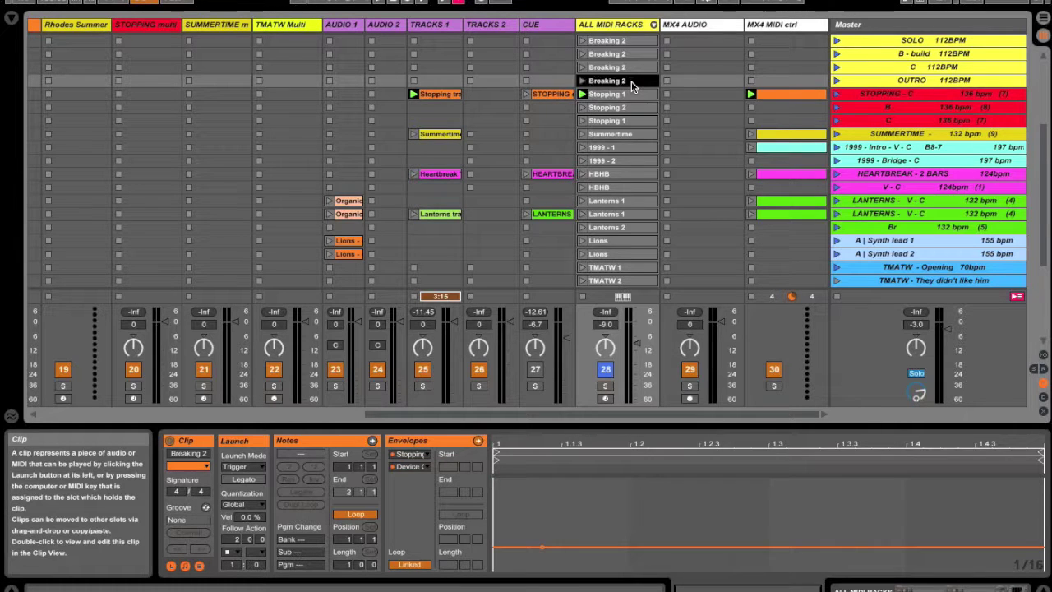
left_click(622, 136)
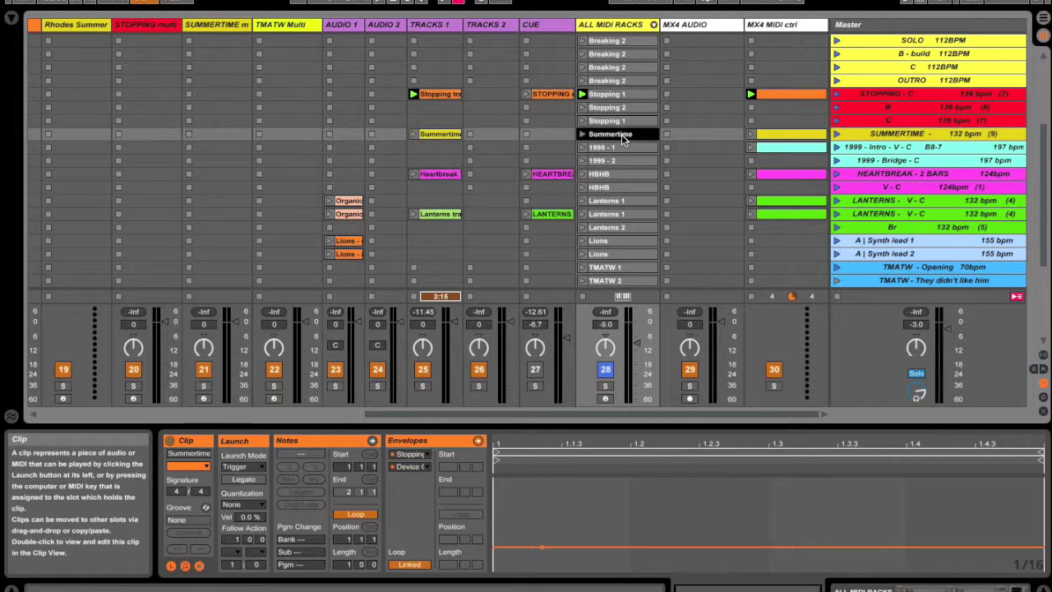
left_click(628, 120)
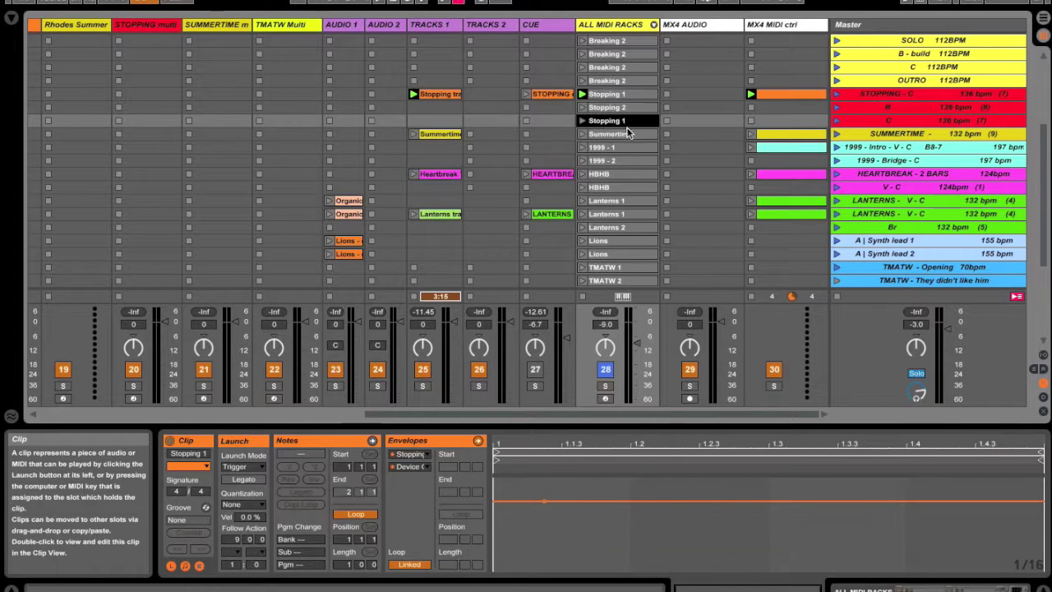
left_click(625, 135)
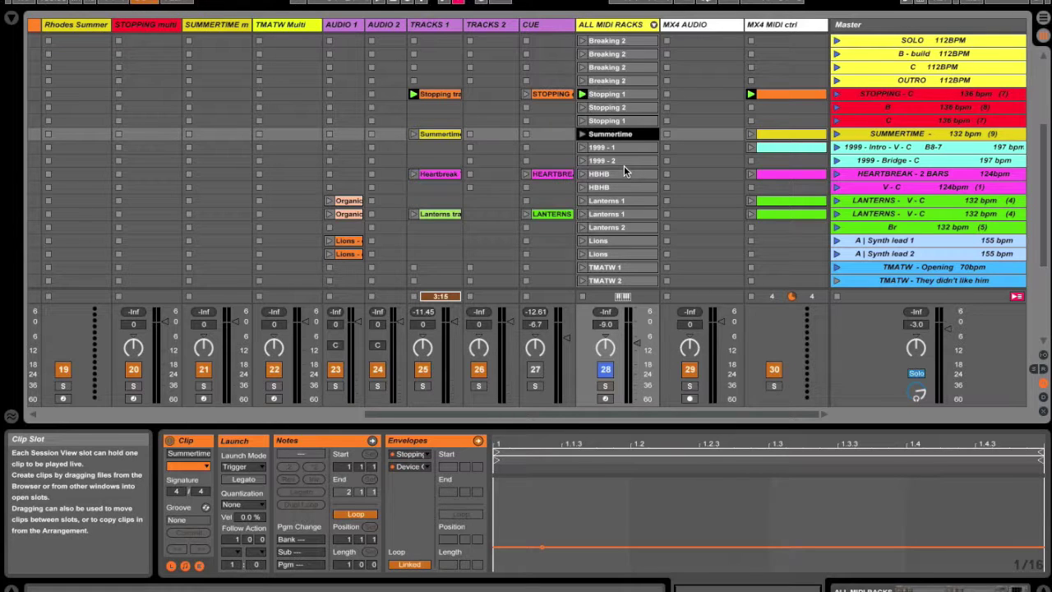
Step: Select scenes STOPPING - C, B and C in turn, ending on STOPPING - C
left_click(887, 96)
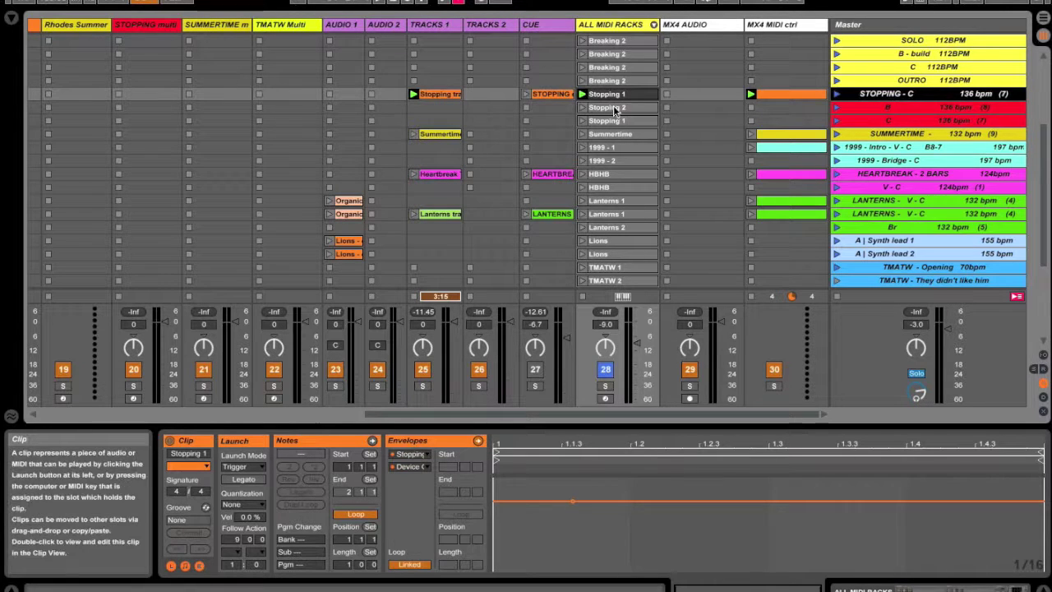
left_click(898, 109)
left_click(902, 97)
left_click(895, 124)
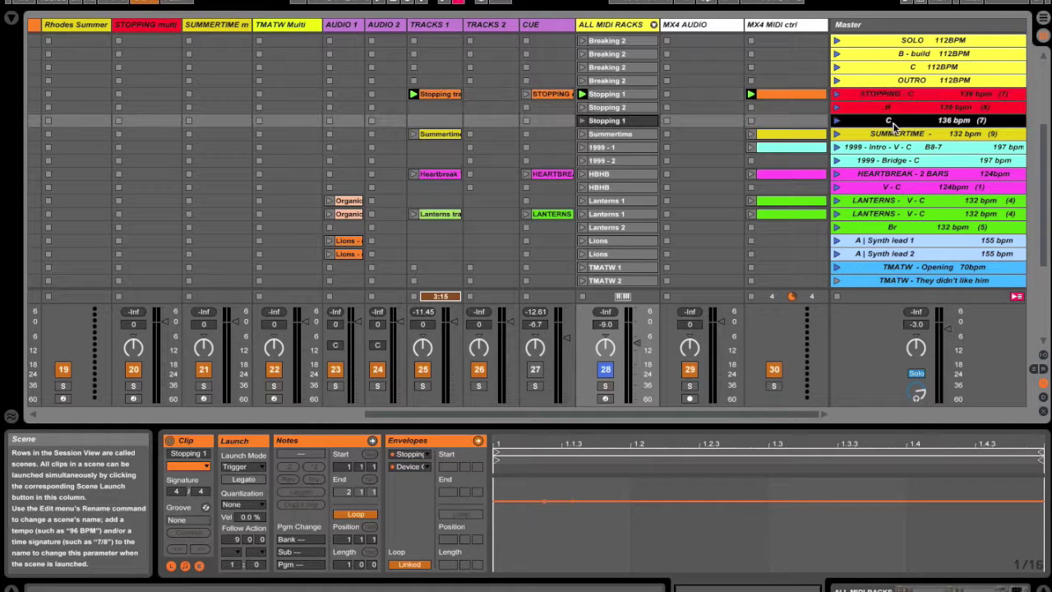
left_click(913, 95)
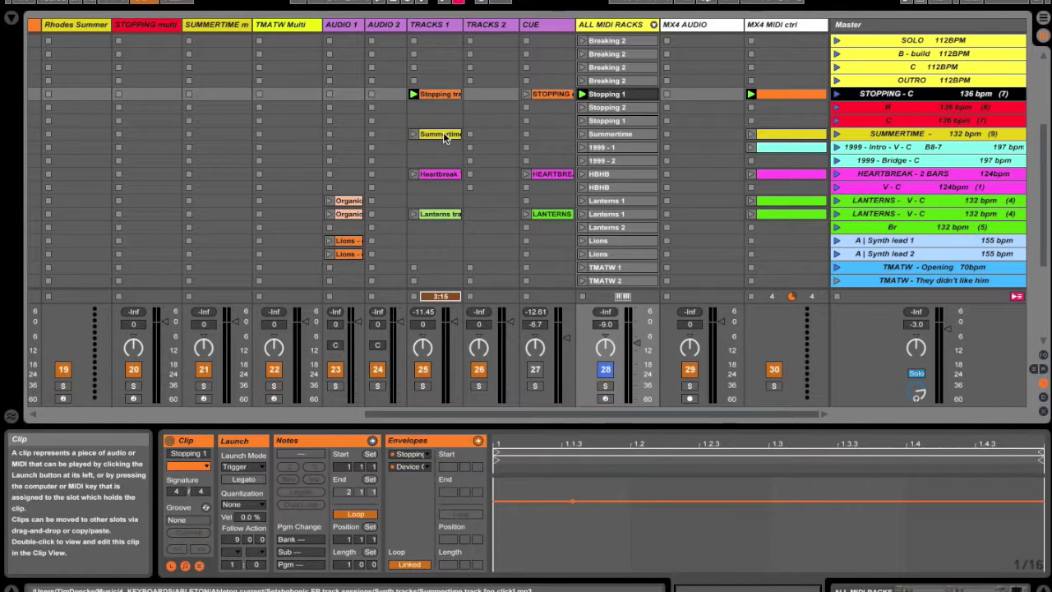
Step: Inspect the Organic and Lions clips on AUDIO 1, then re-enable CUE with Track Activator 27
scroll(443, 138, "left", 2)
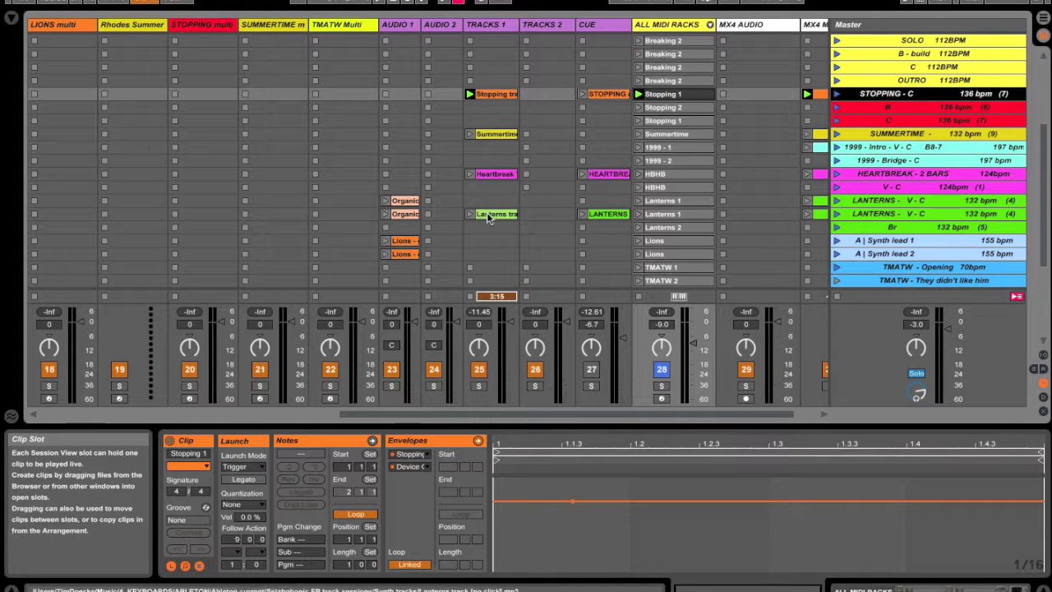
left_click(414, 213)
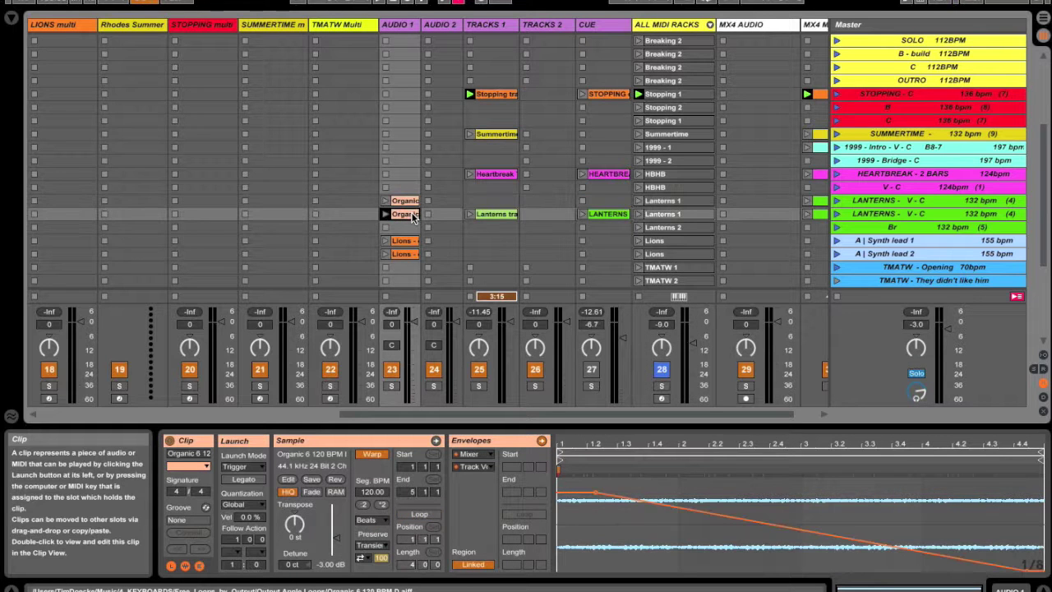
left_click(408, 242)
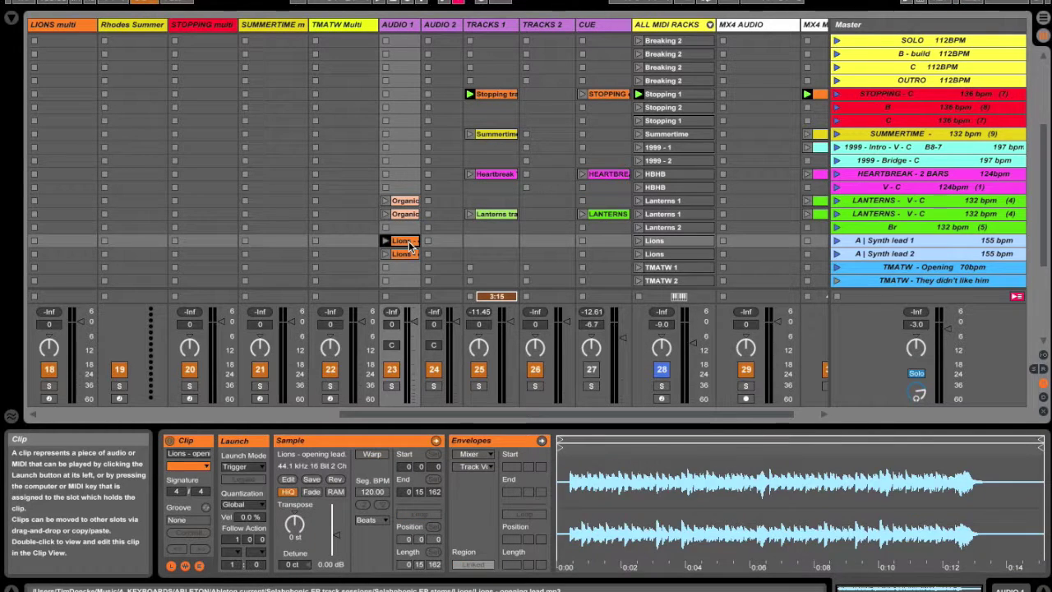
left_click(408, 253)
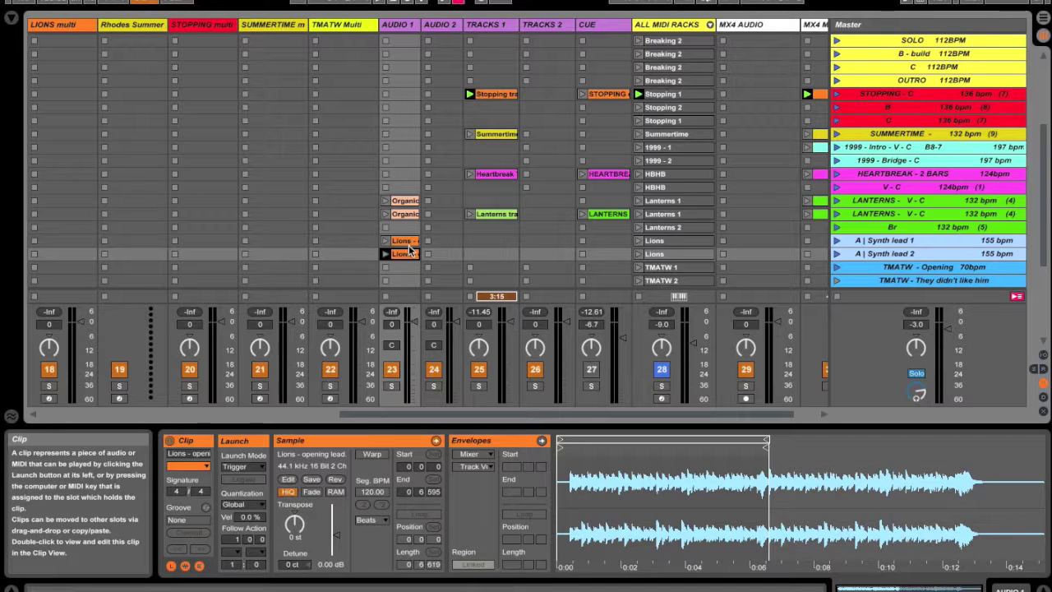
left_click(408, 241)
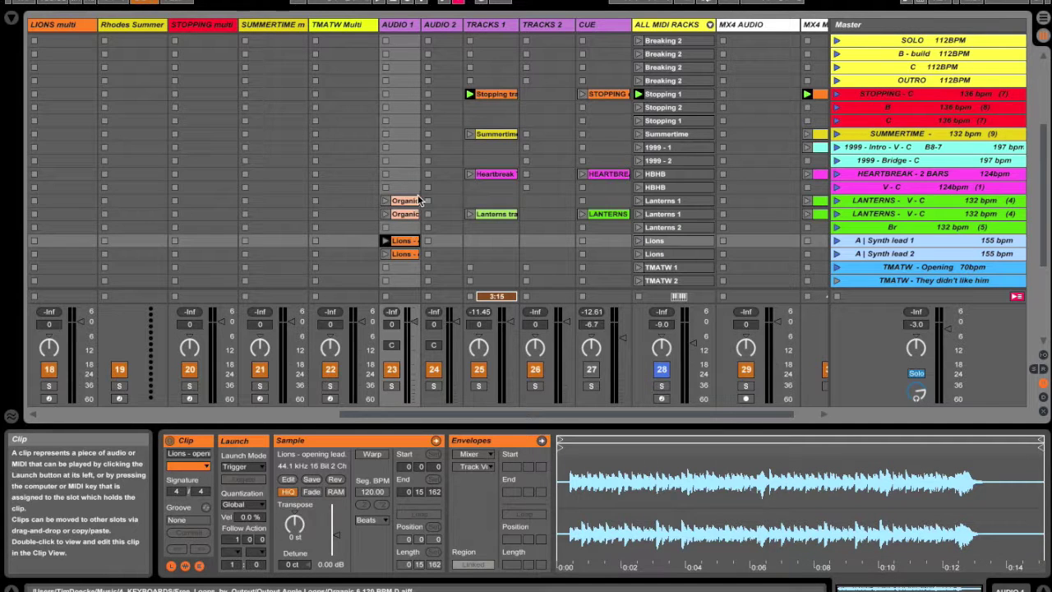
left_click(416, 200)
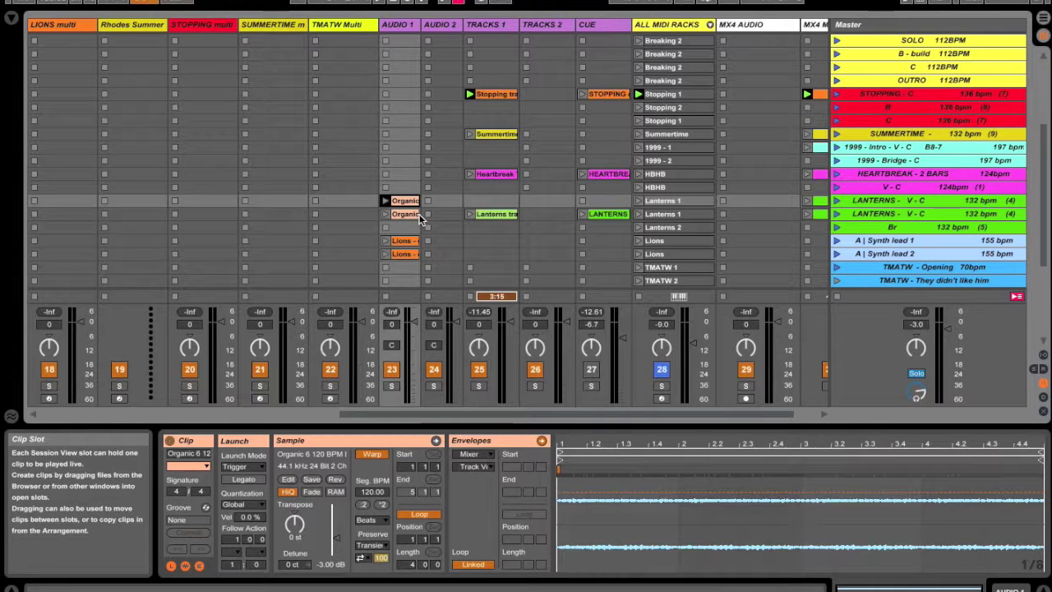
left_click(591, 369)
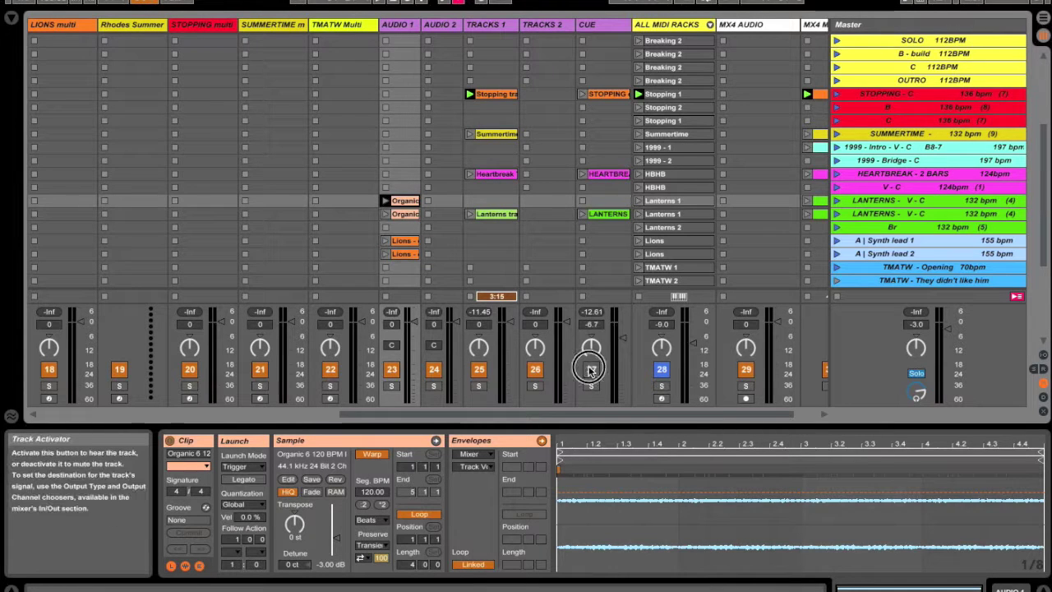
Step: Relaunch STOPPING - C from its Master-column scene launch button
left_click(836, 94)
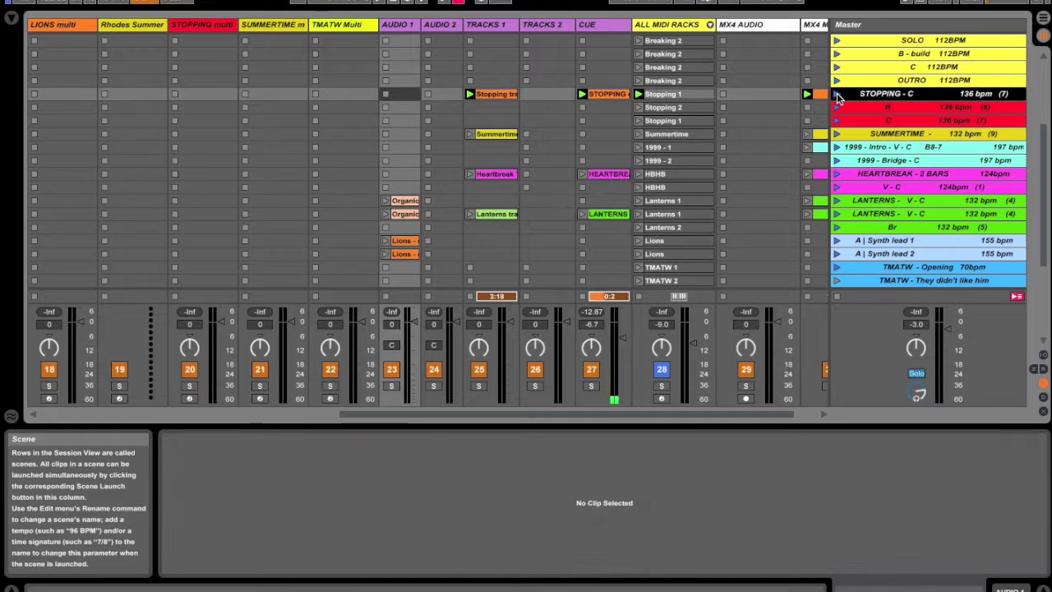